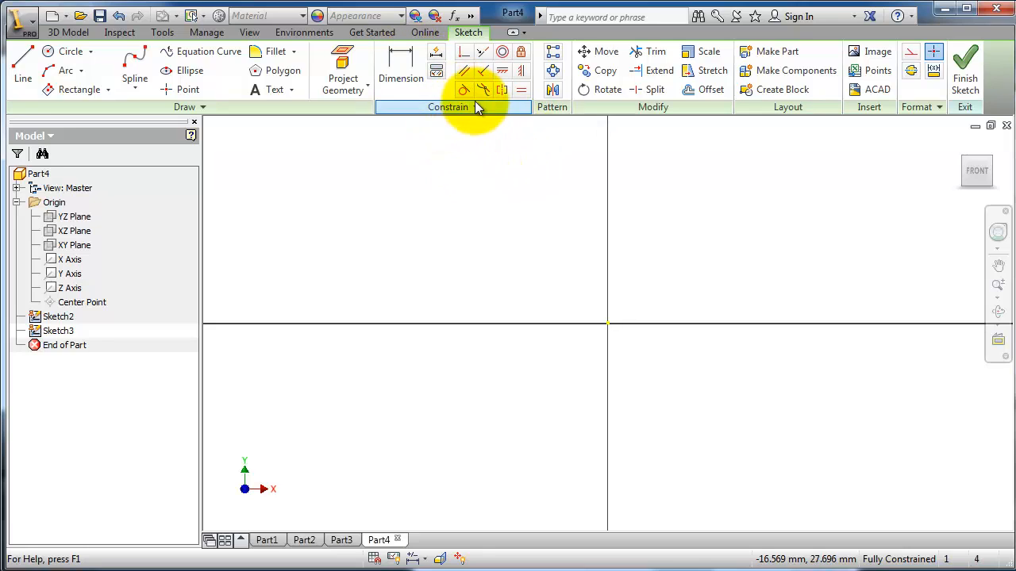
Step: Draw a three-point centre rectangle near the origin, 40 mm long at 45 degrees and about 17.7 mm wide
left_click(83, 91)
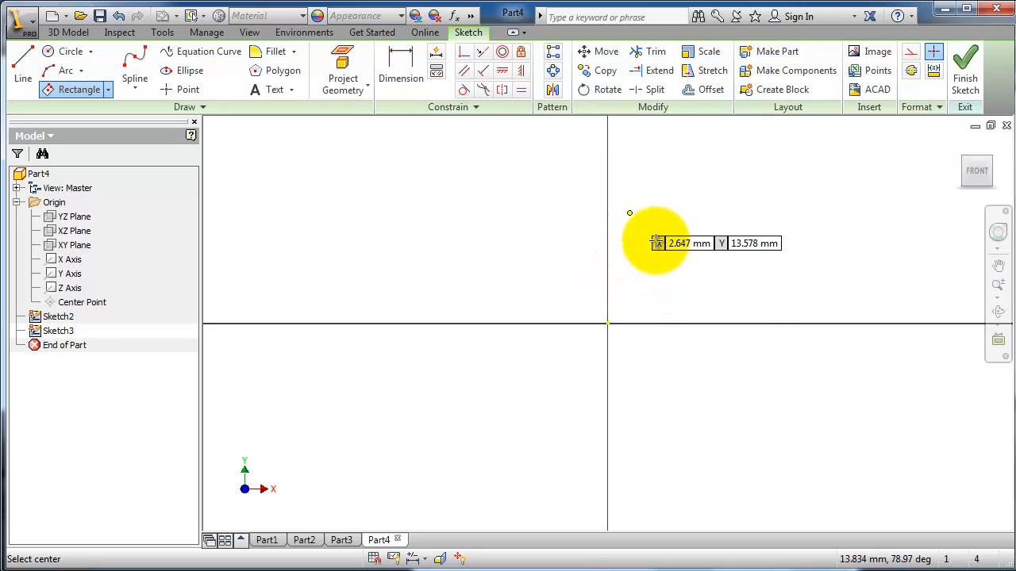
left_click(676, 287)
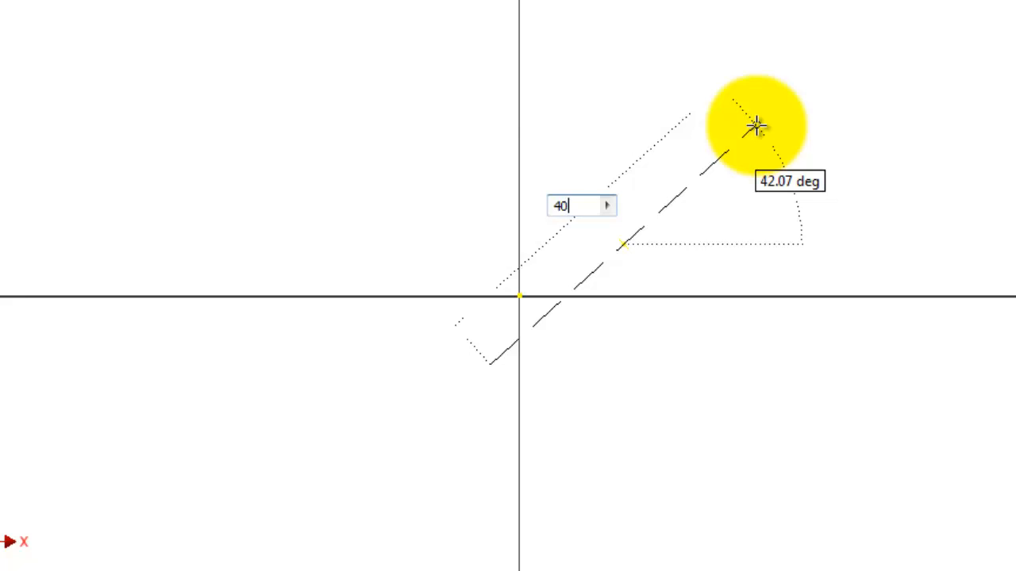
key("Tab")
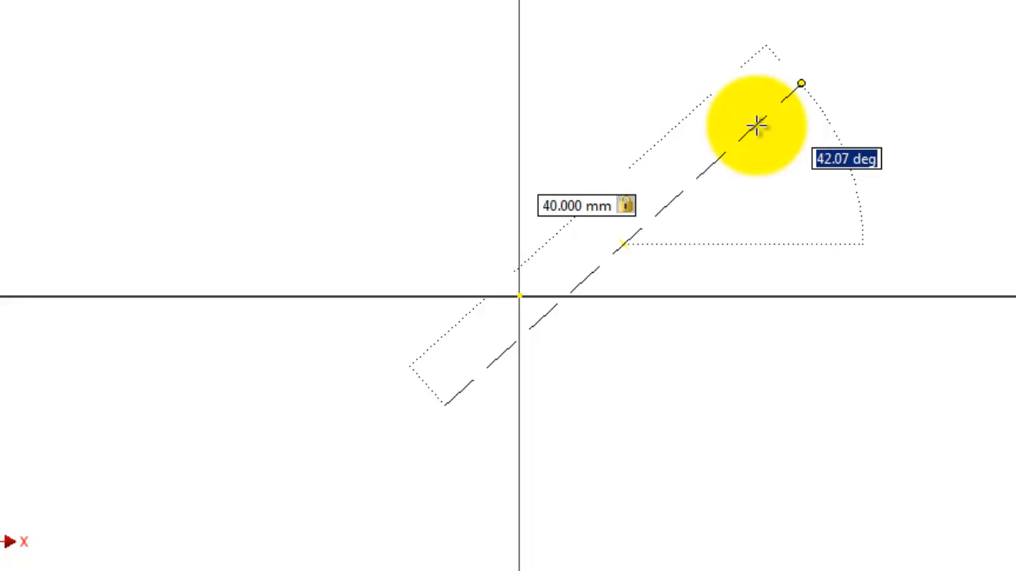
type("45")
key("Return")
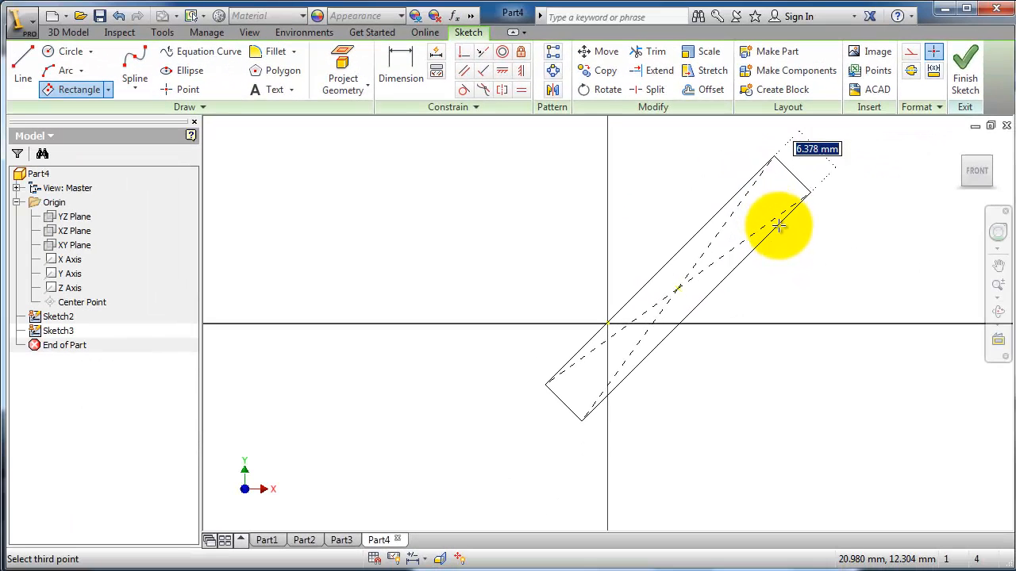
left_click(814, 249)
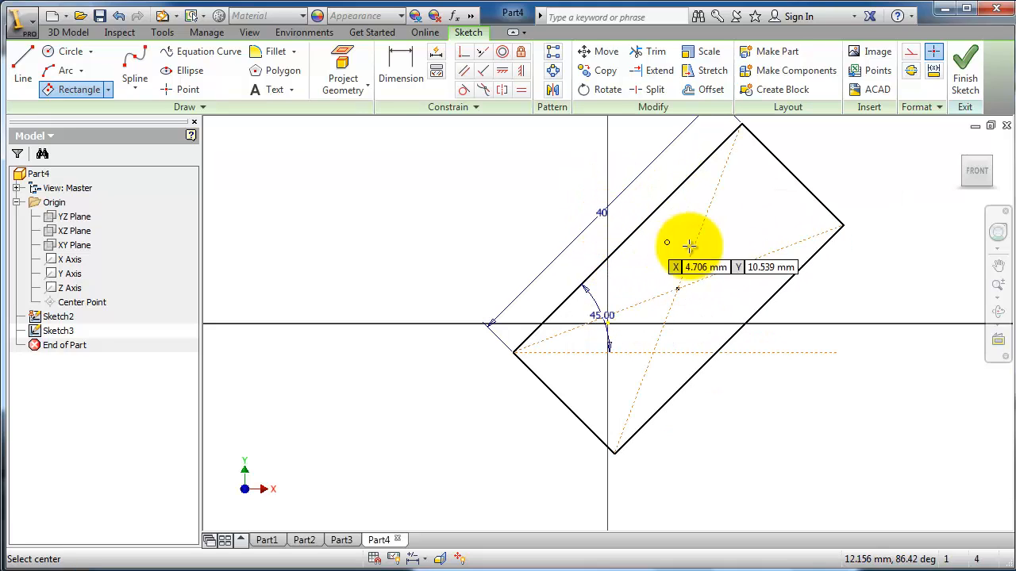
scroll(689, 246, "down", 3)
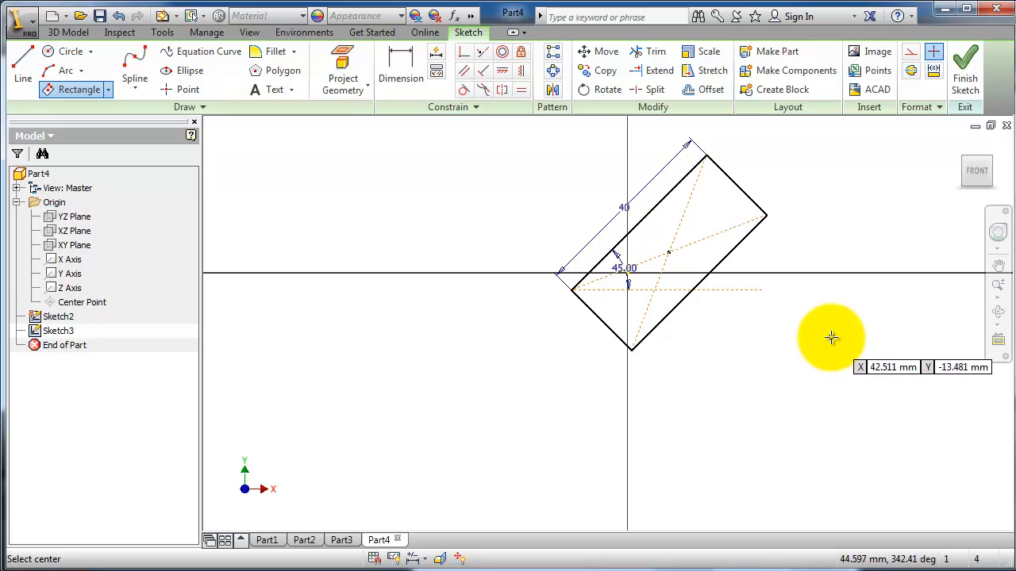
key("Escape")
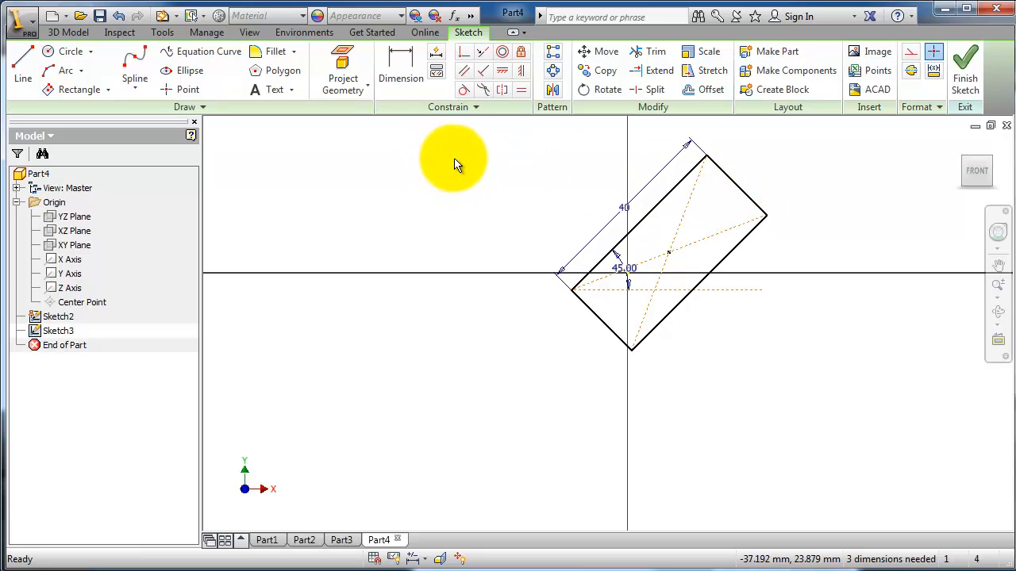
left_click(405, 72)
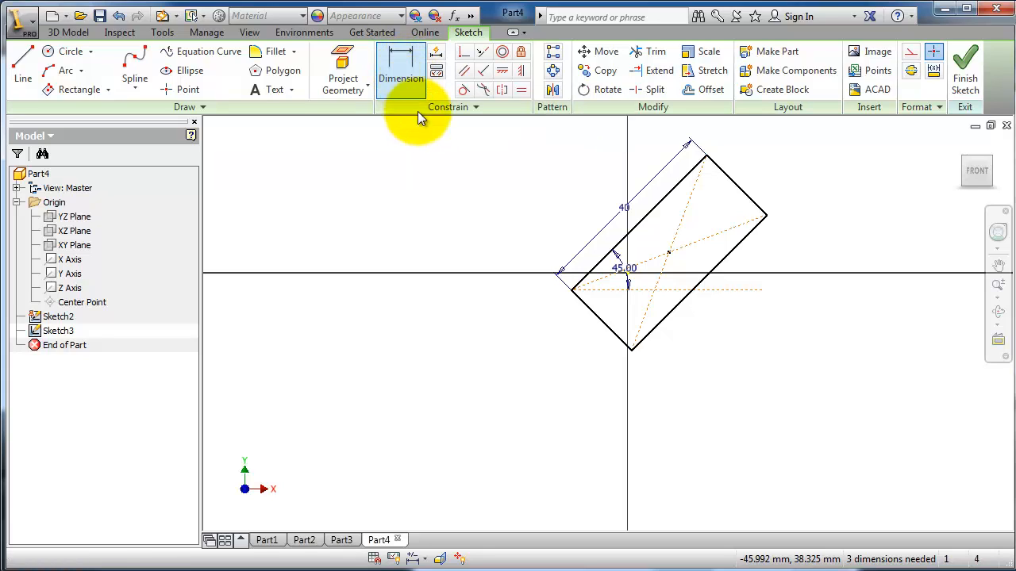
left_click(604, 329)
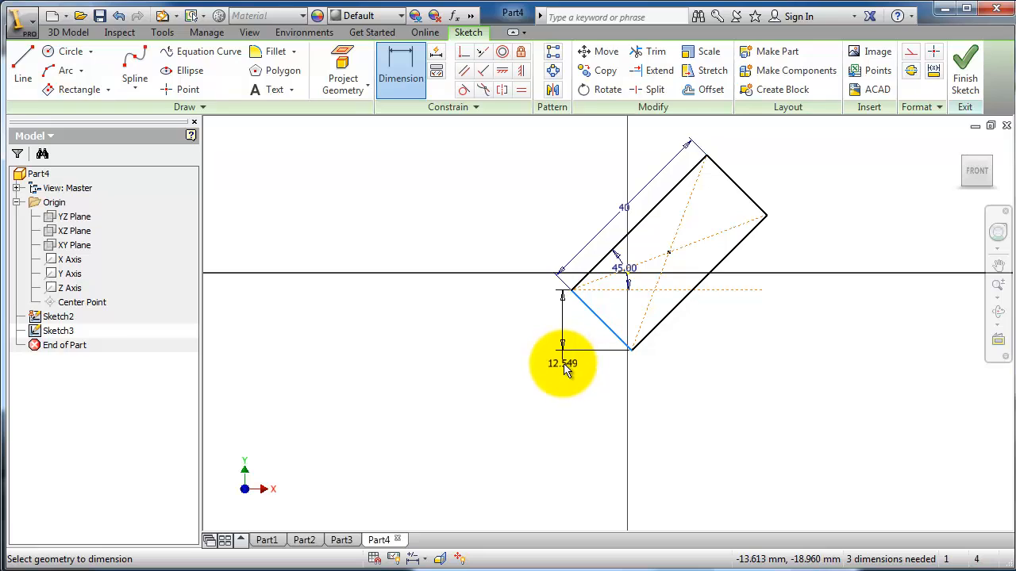
scroll(608, 336, "up", 3)
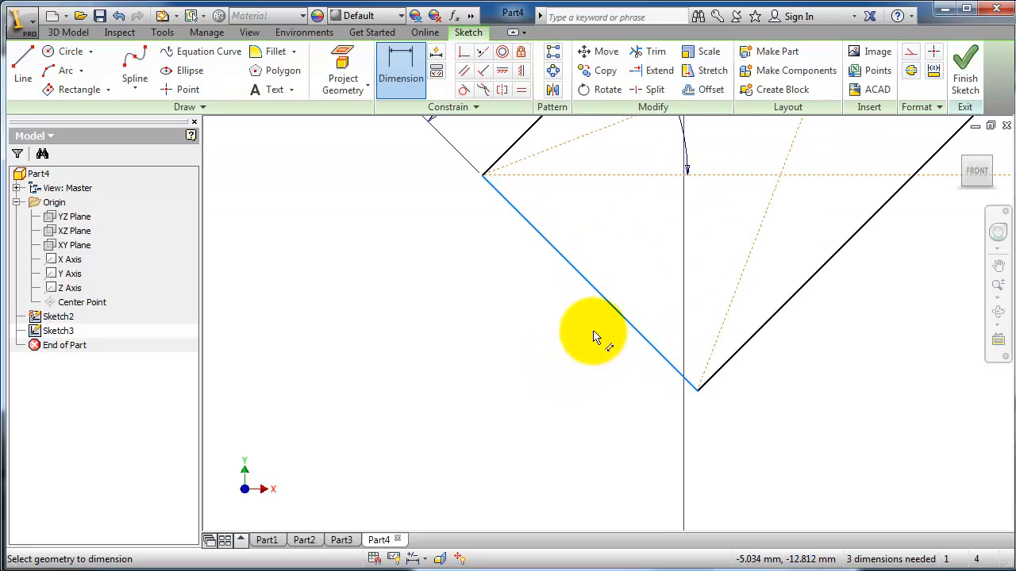
scroll(572, 308, "down", 2)
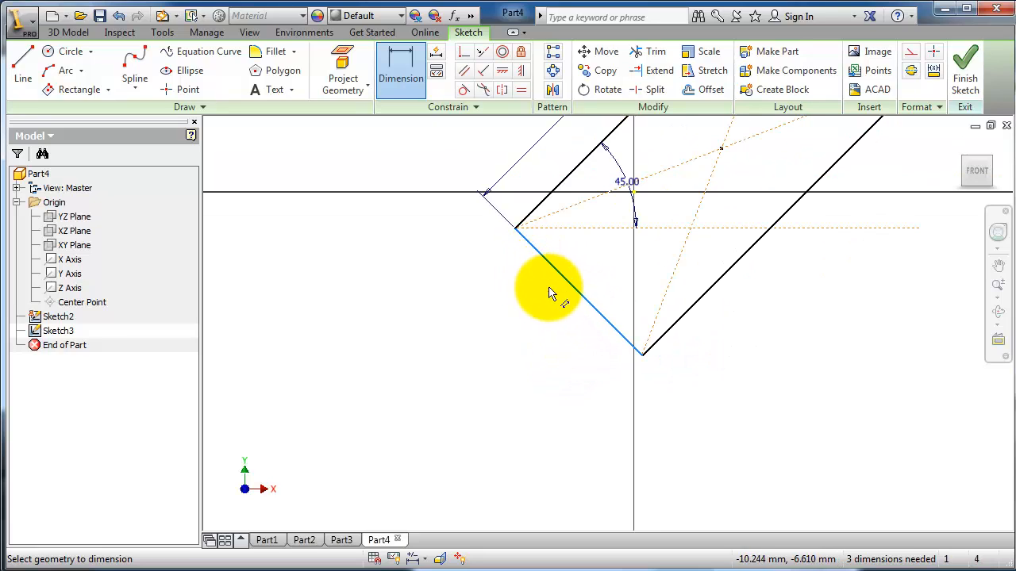
scroll(555, 290, "down", 2)
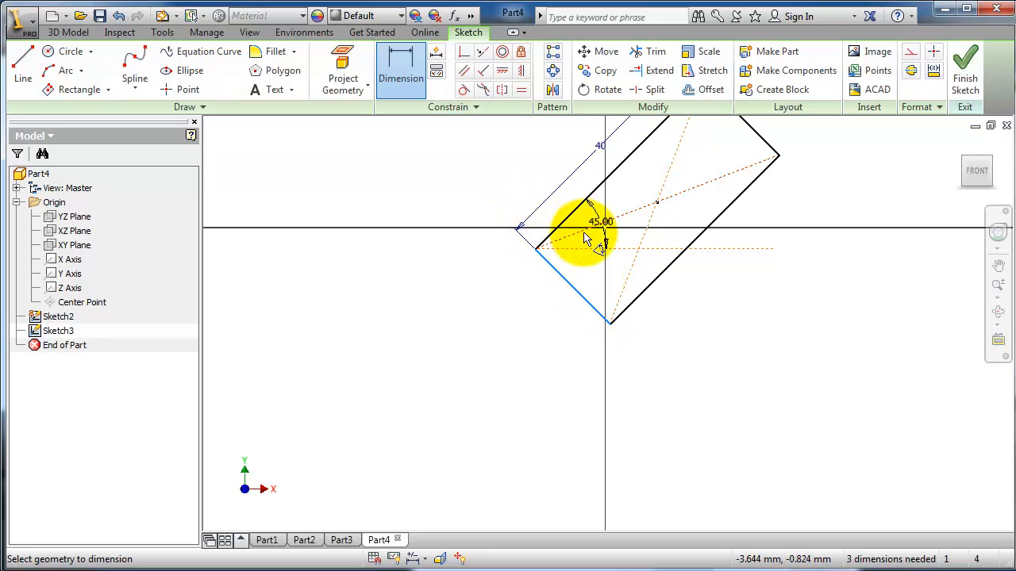
key("Escape")
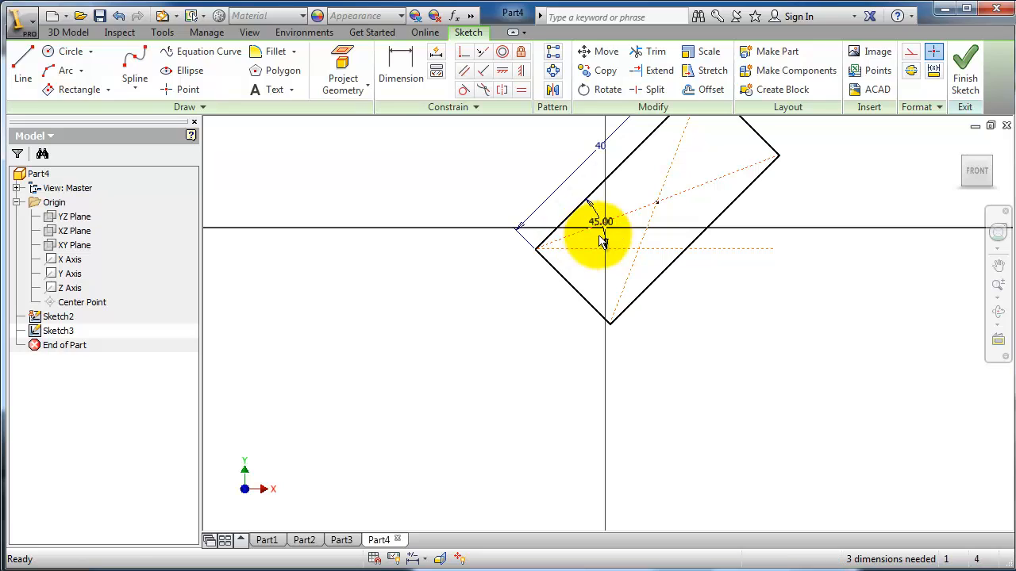
Step: Dimension the distance between the rectangle's two long sides and set it to 20 mm
left_click(401, 71)
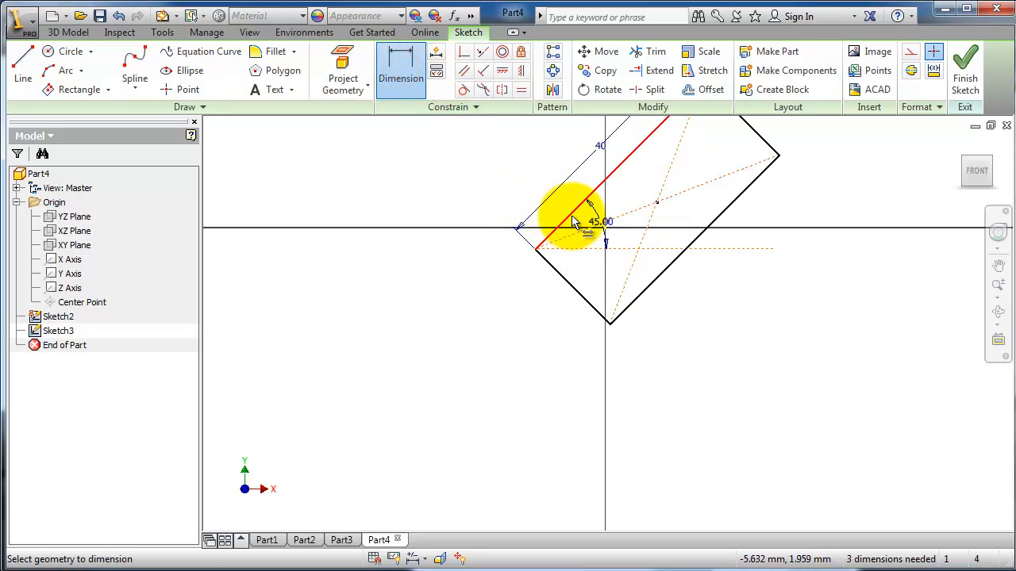
left_click(651, 284)
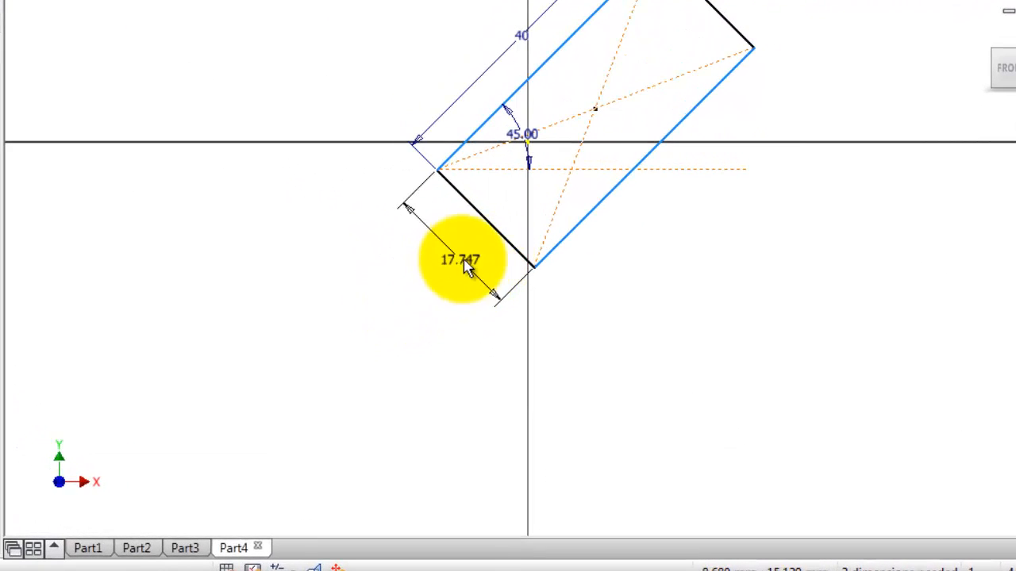
left_click(447, 285)
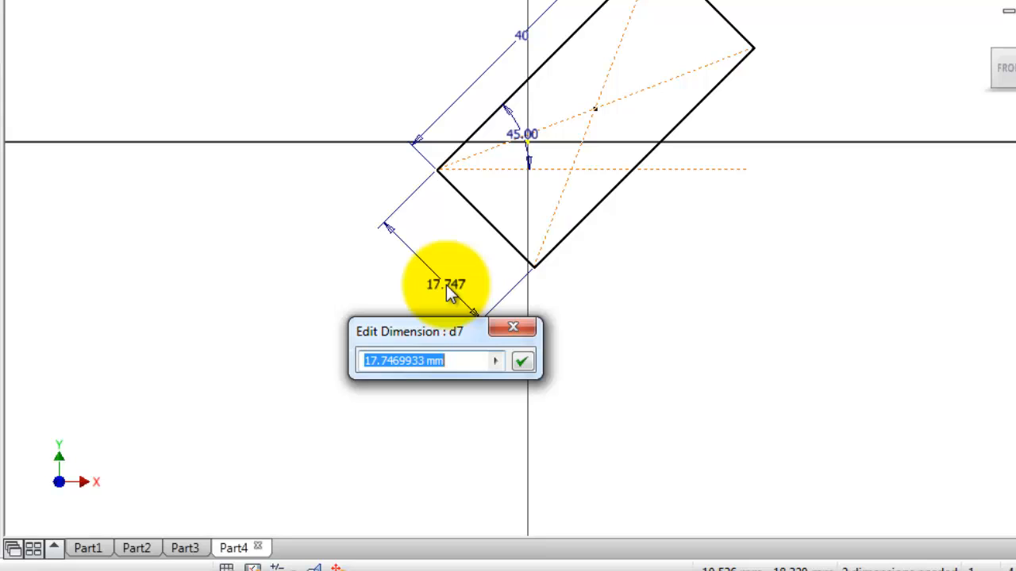
type("20")
key("Return")
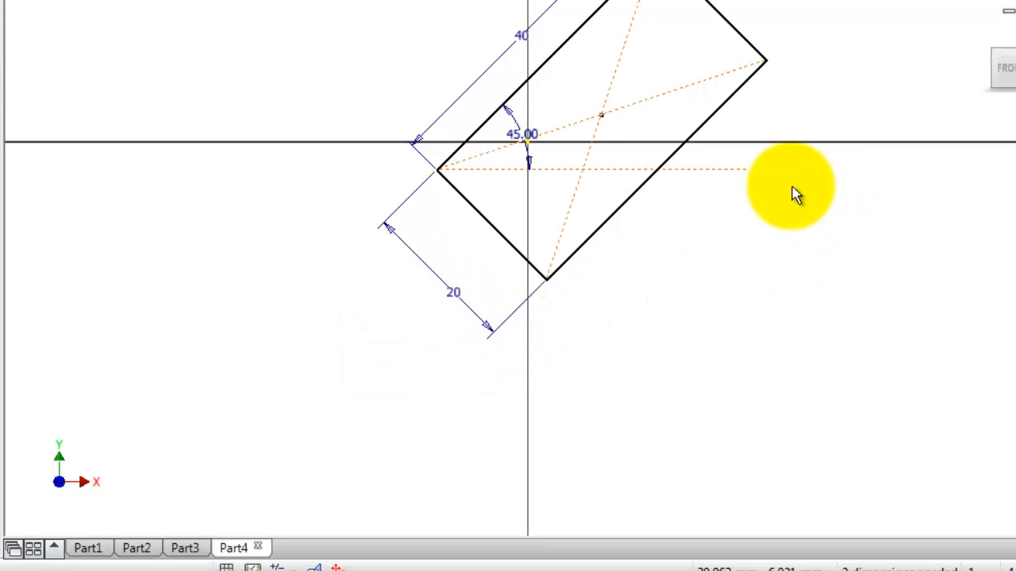
Step: Dimension the horizontal distance from the rectangle's centre point to the sketch origin and set it to 0
scroll(770, 182, "down", 3)
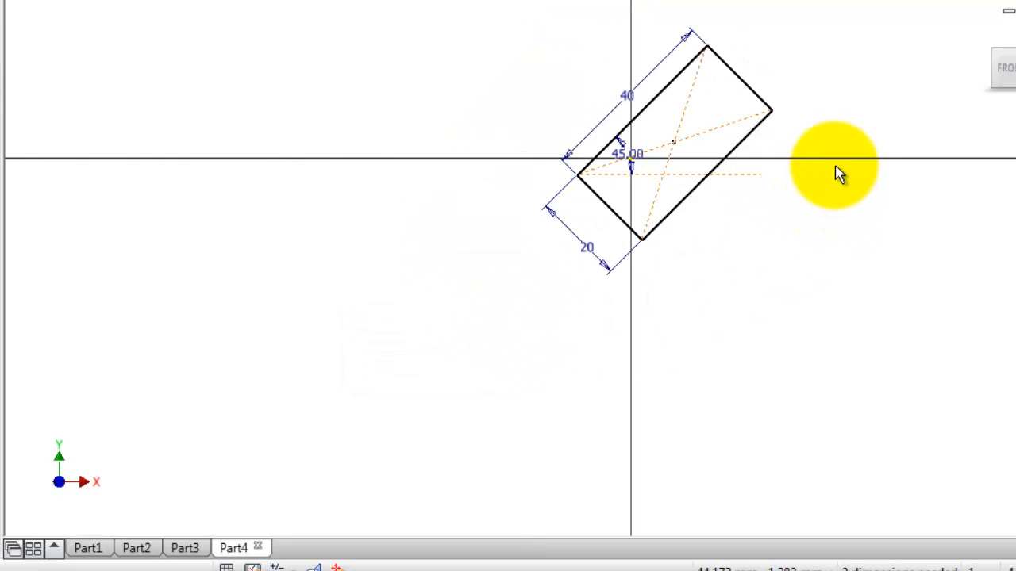
scroll(840, 175, "up", 3)
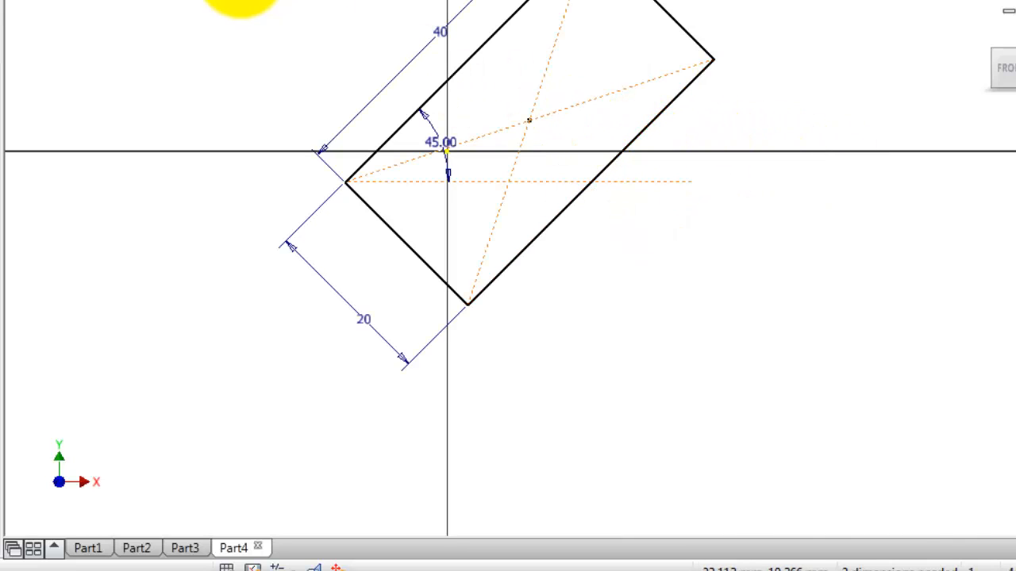
left_click(529, 121)
left_click(446, 153)
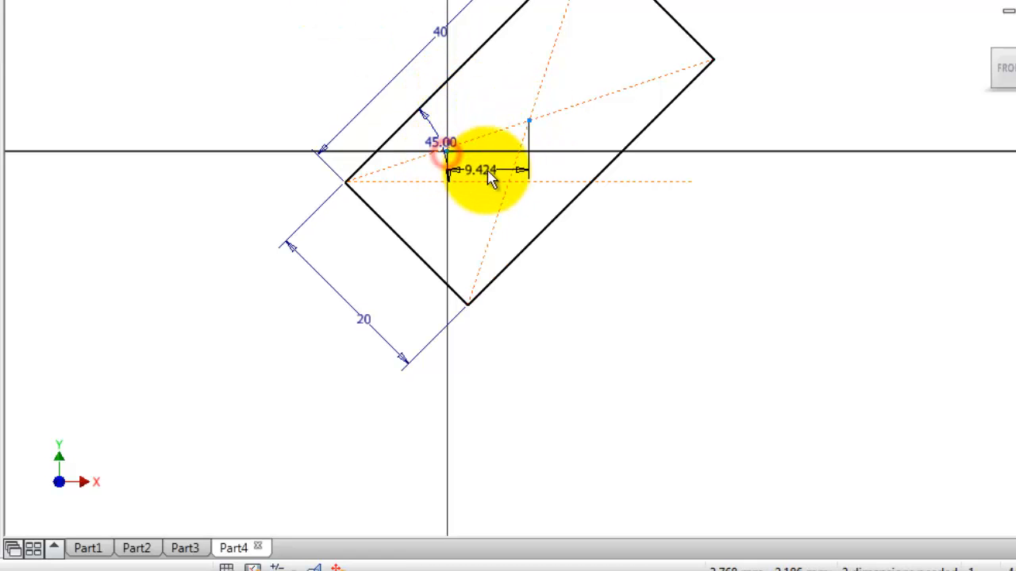
left_click(482, 209)
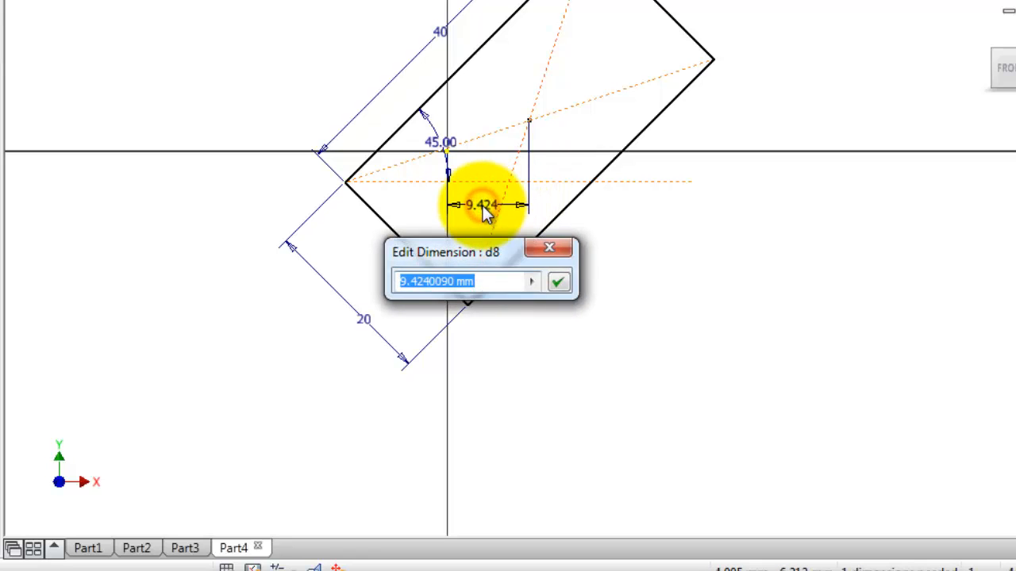
type("0")
key("Return")
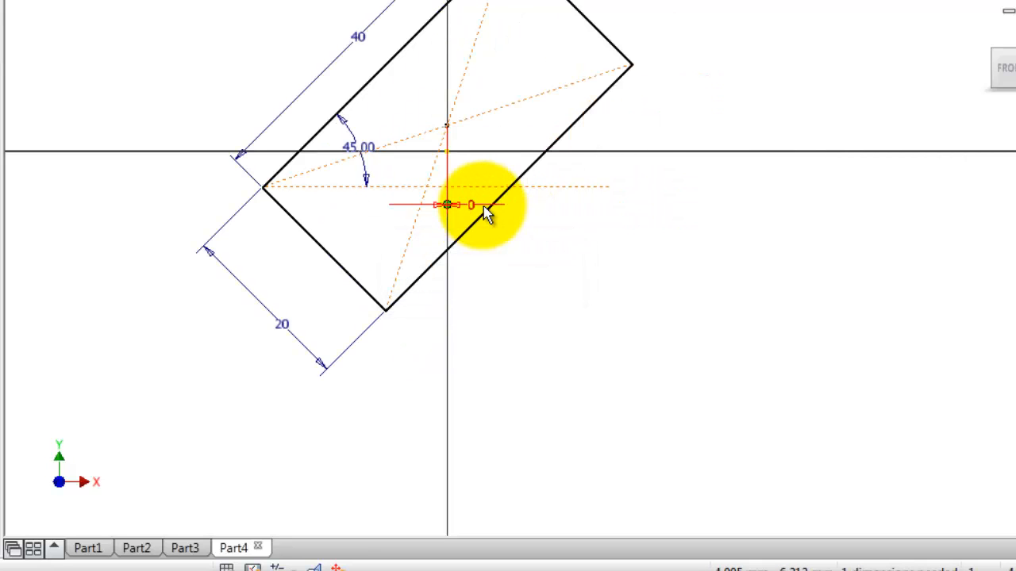
Step: Dimension the vertical distance from the rectangle's centre point to the sketch origin and set it to 0
left_click(448, 125)
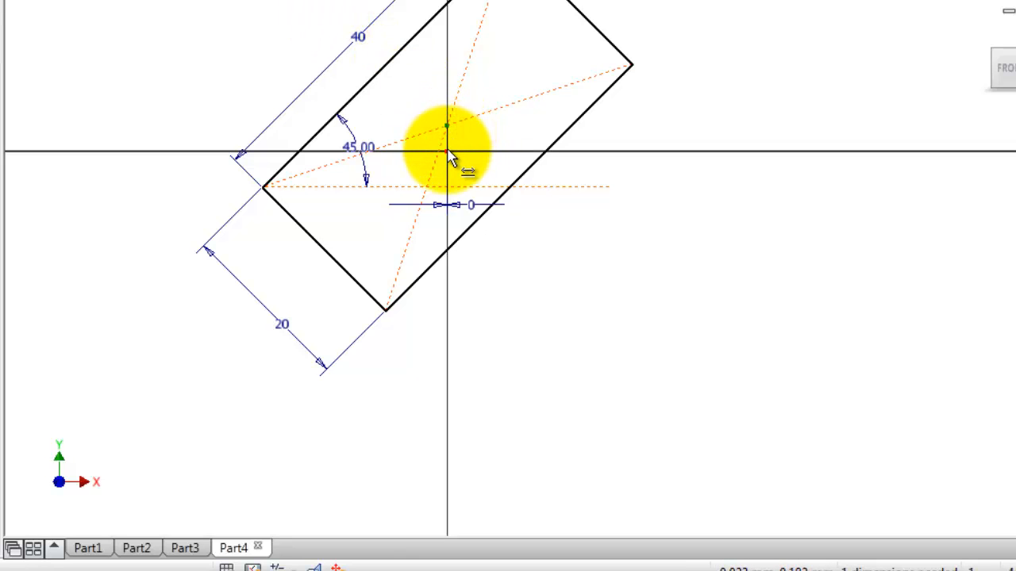
left_click(448, 150)
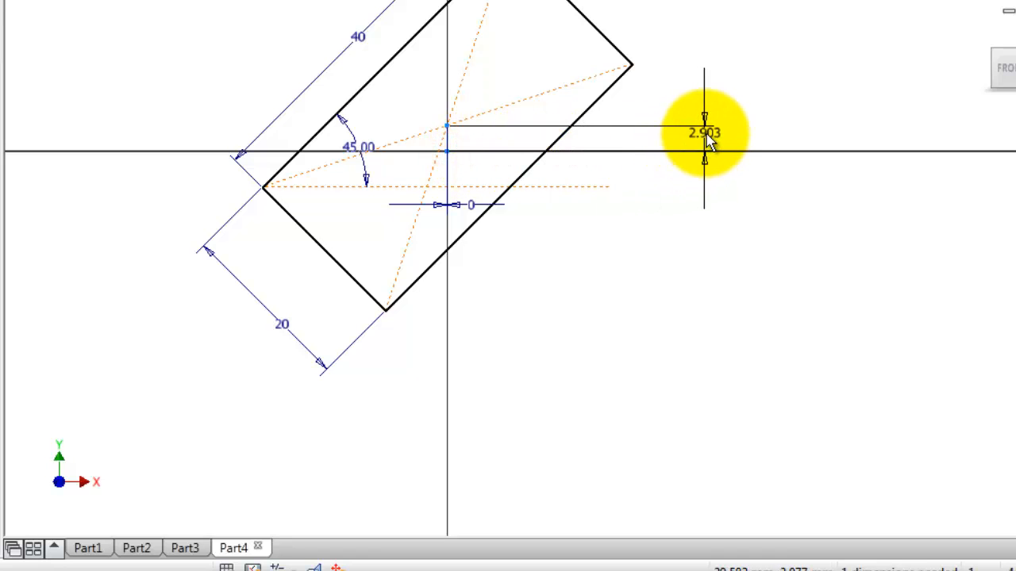
left_click(707, 135)
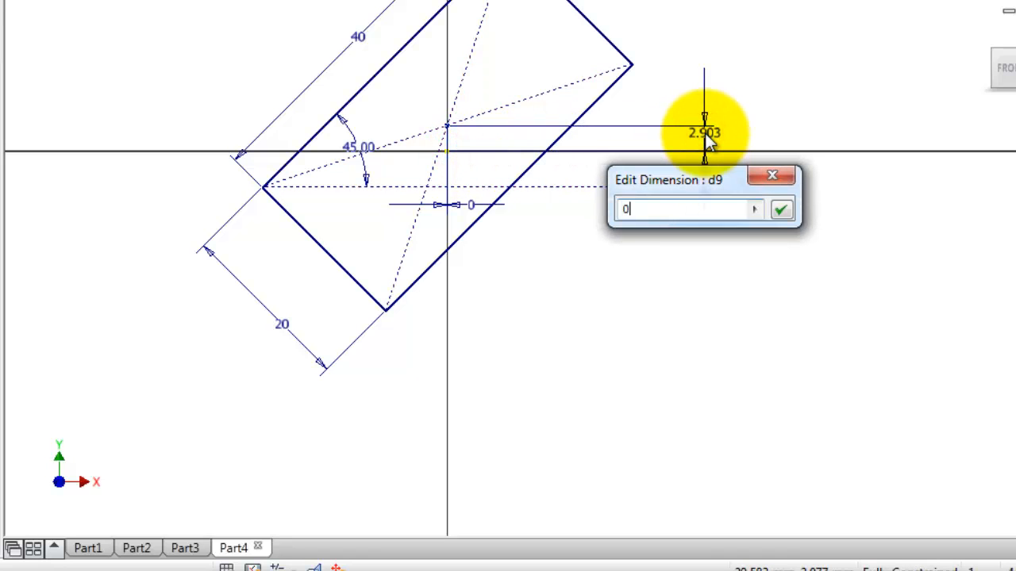
key("Return")
Step: Draw a separate 10 mm horizontal line in the empty area below and to the right of the rectangle
scroll(645, 176, "down", 3)
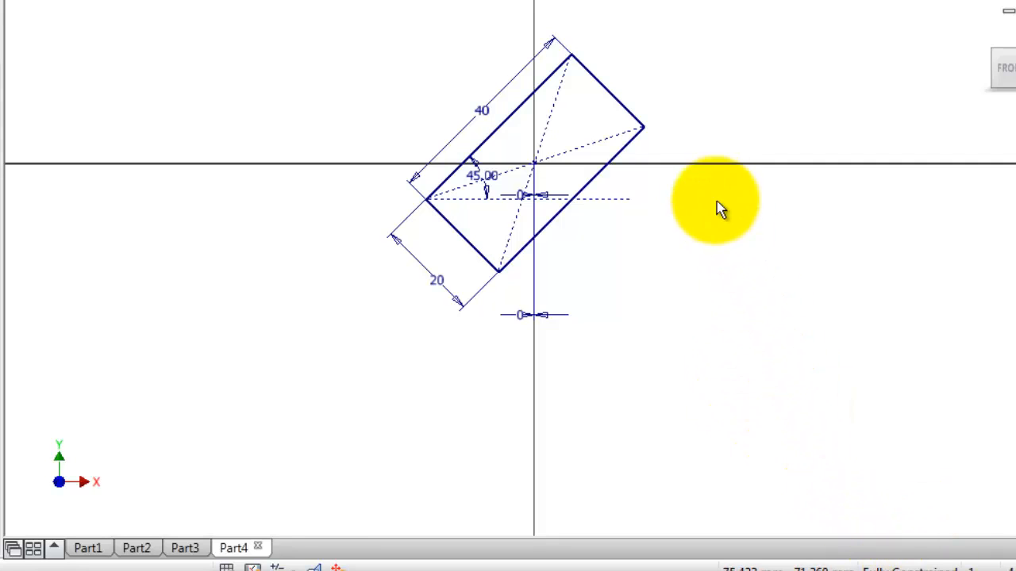
scroll(680, 118, "up", 3)
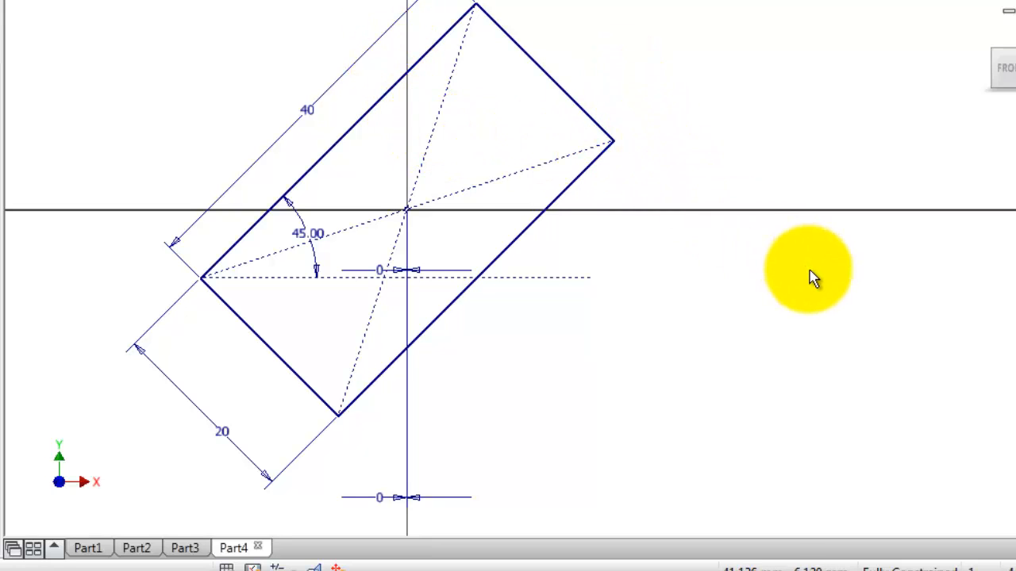
scroll(814, 278, "down", 2)
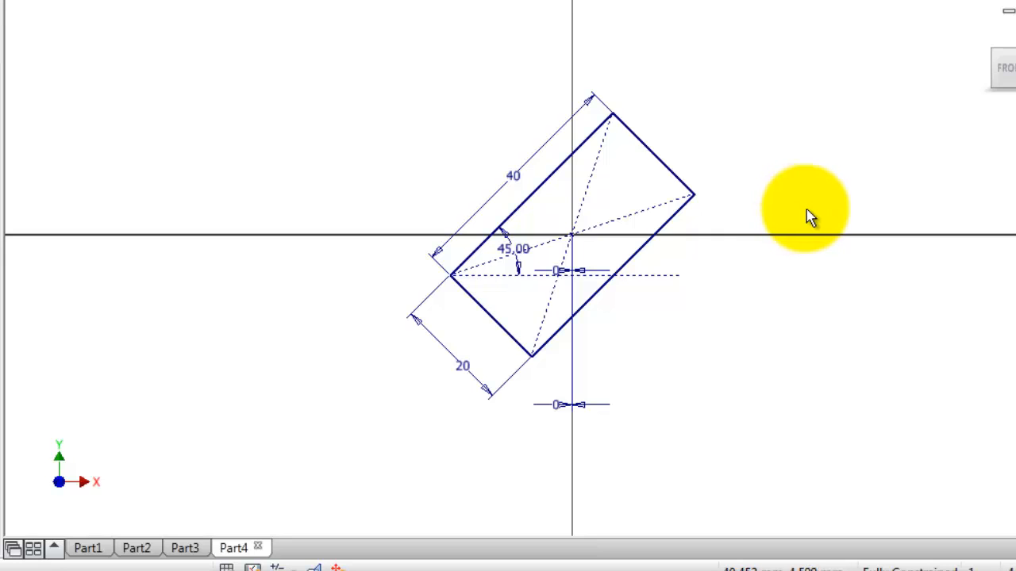
scroll(806, 210, "up", 3)
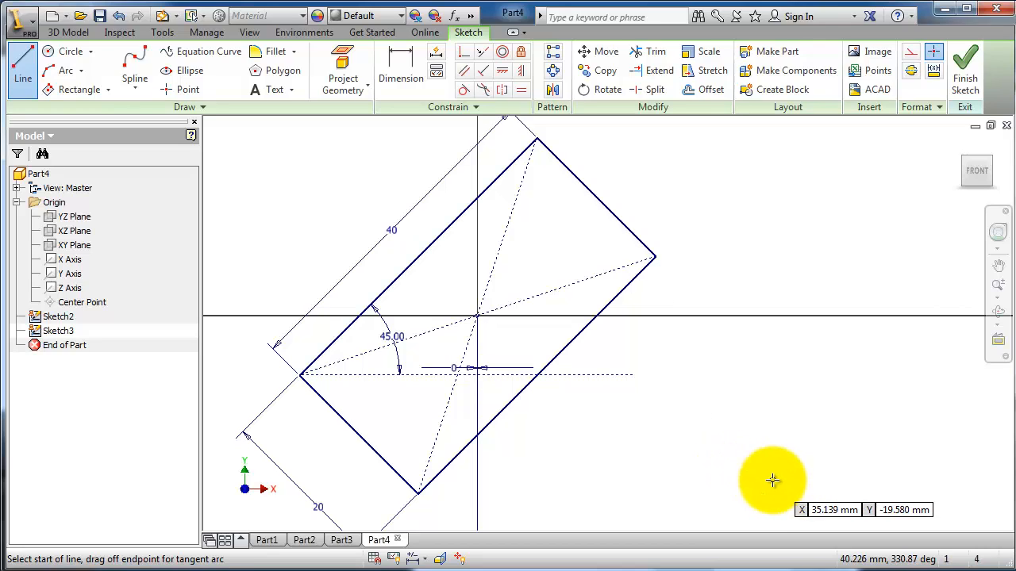
left_click(772, 480)
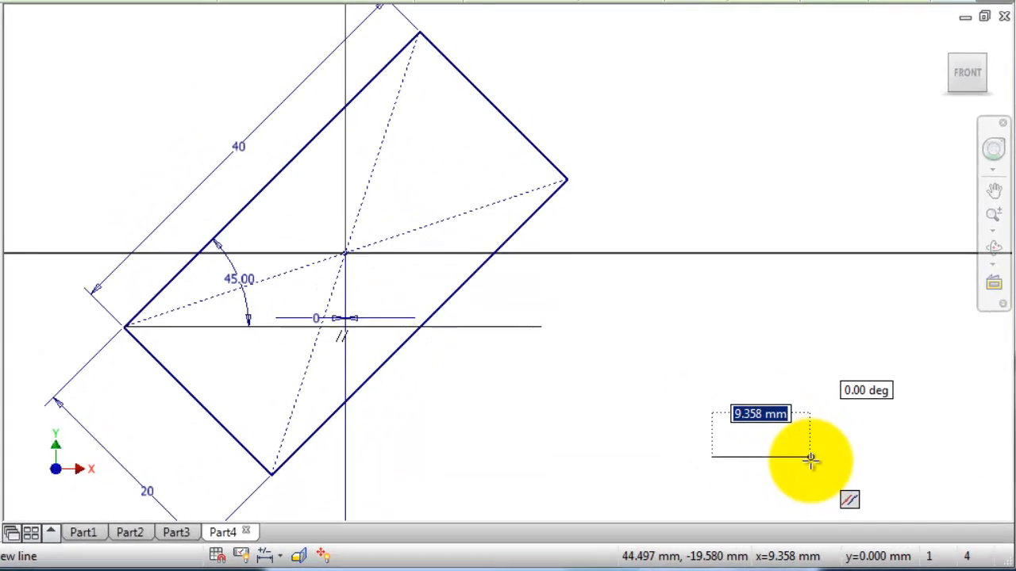
type("10")
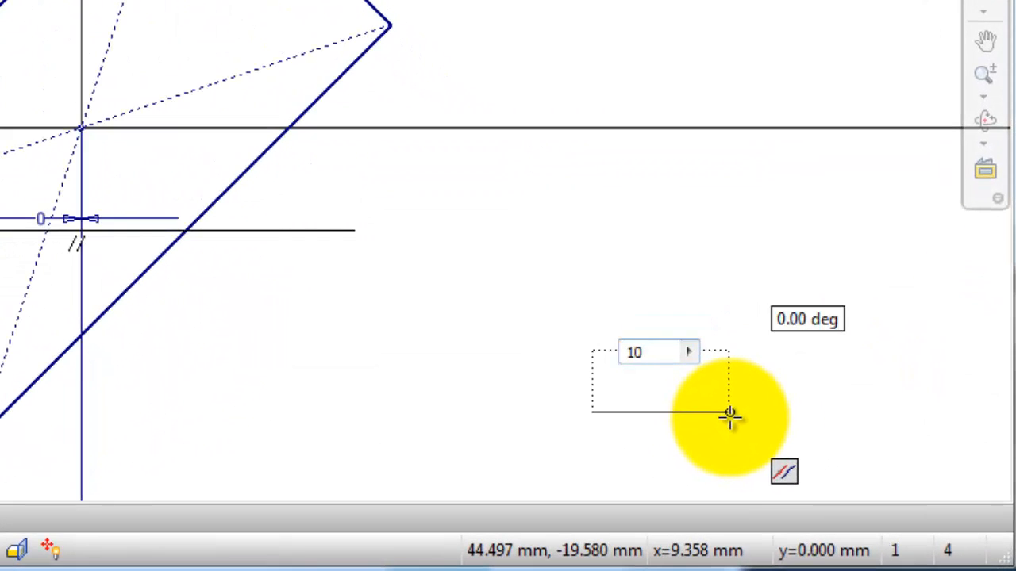
key("Return")
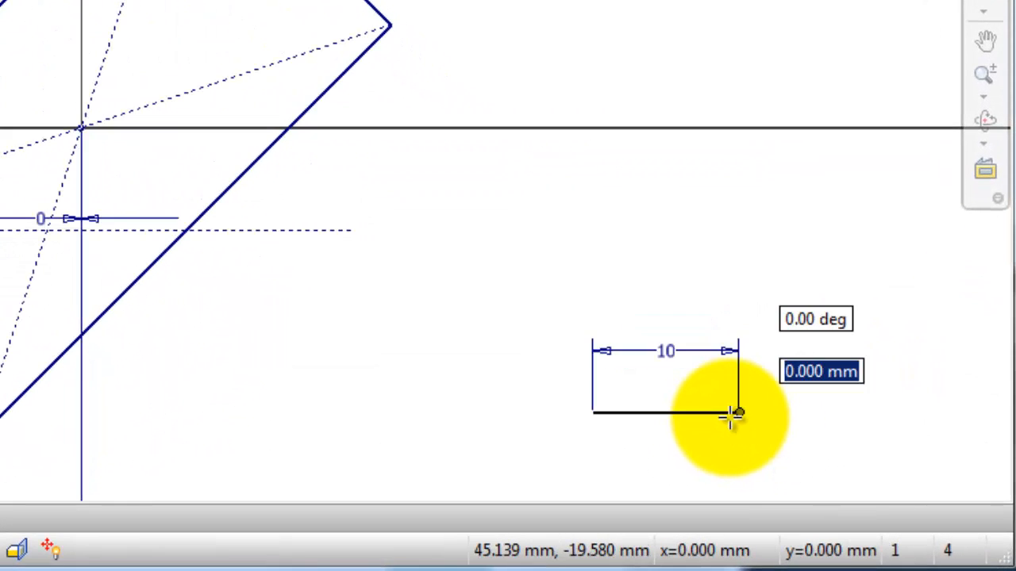
Step: Draw a connected line about 7.1 mm long, rising at 30 degrees from the right end of the 10 mm horizontal line
key("Tab")
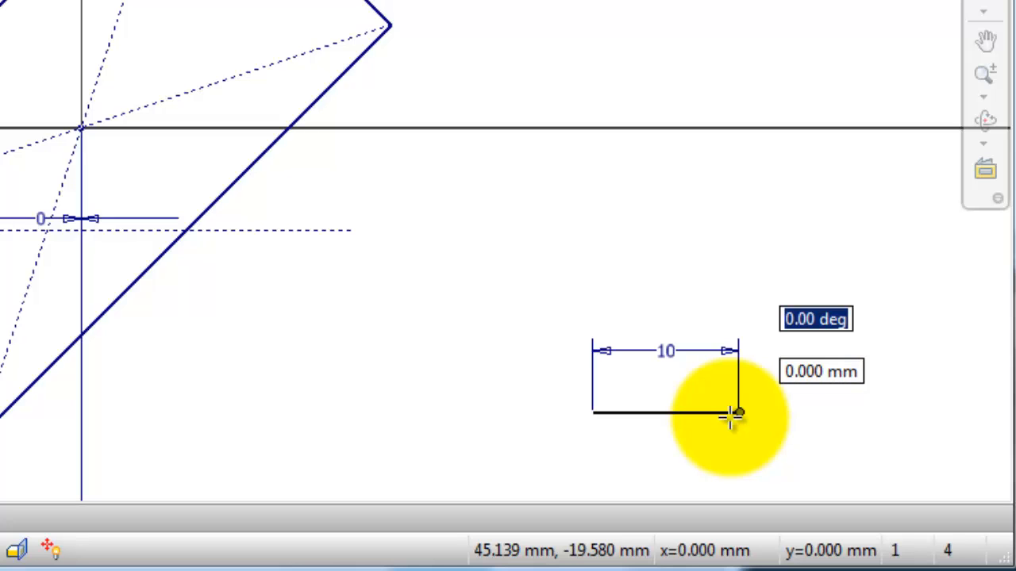
type("30")
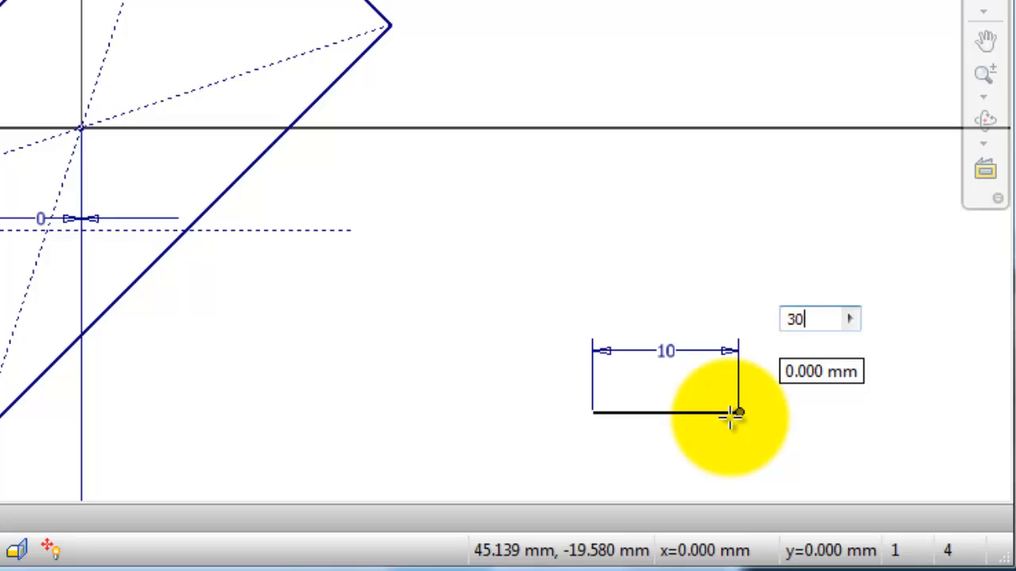
key("Tab")
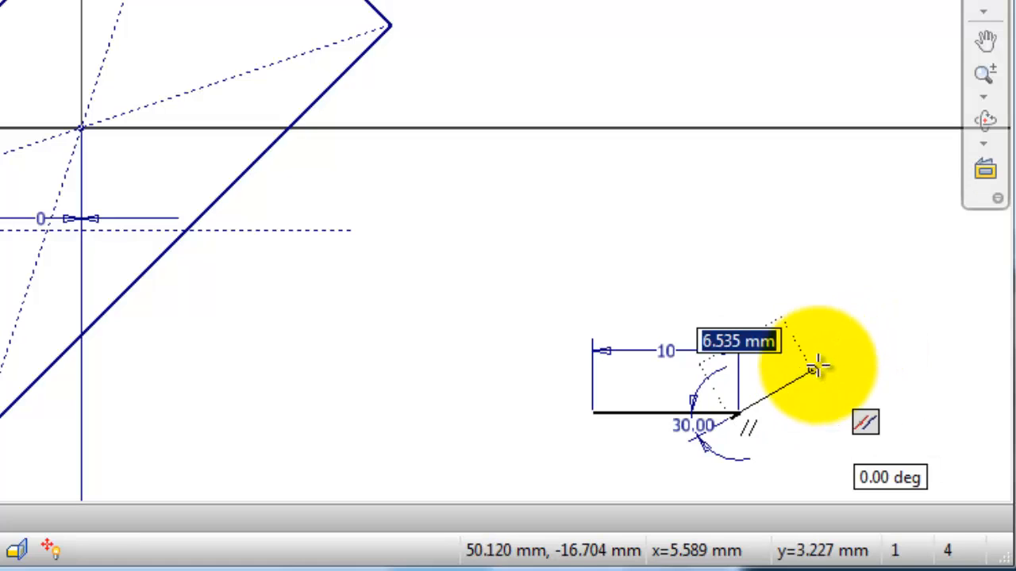
scroll(829, 373, "up", 3)
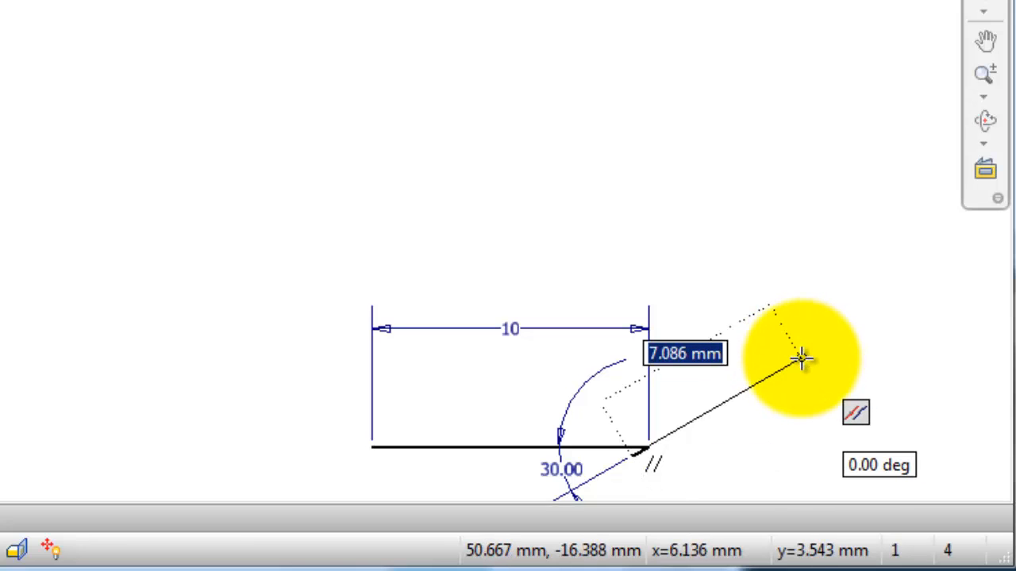
left_click(802, 359)
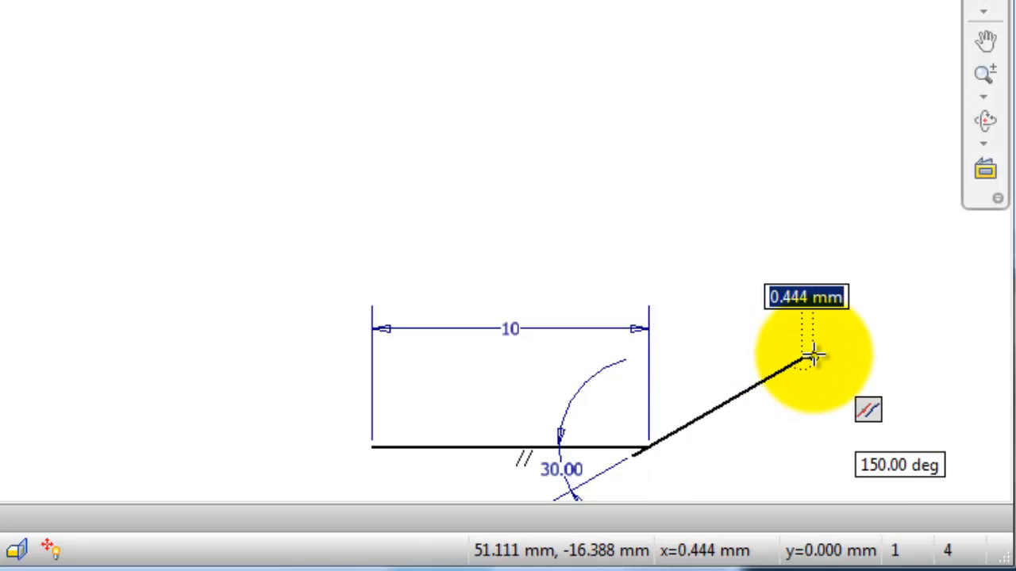
Step: Continue the line chain with a 10 mm horizontal line to the right and a 5 mm vertical line downwards
type("10")
key("Return")
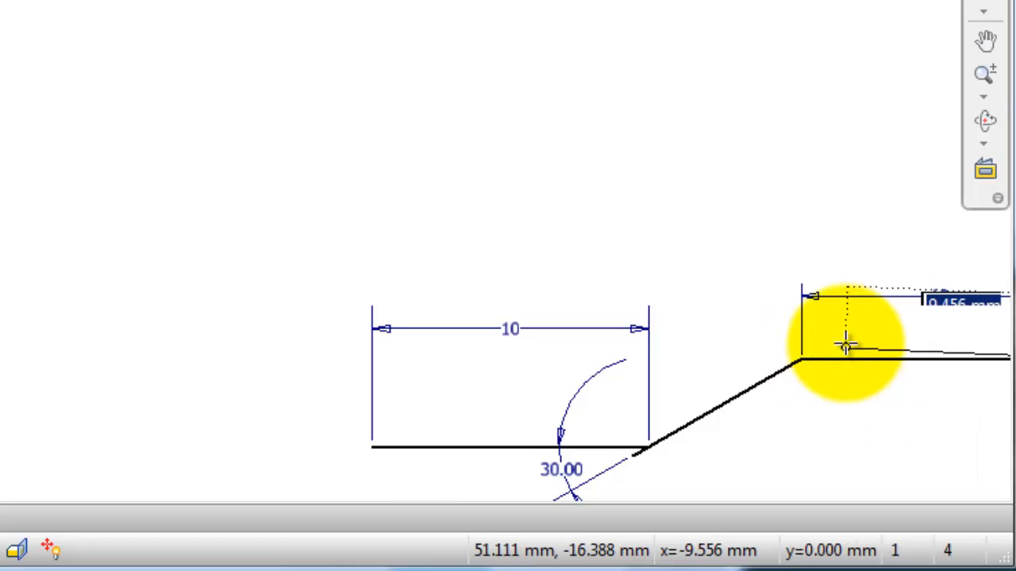
scroll(861, 376, "up", 3)
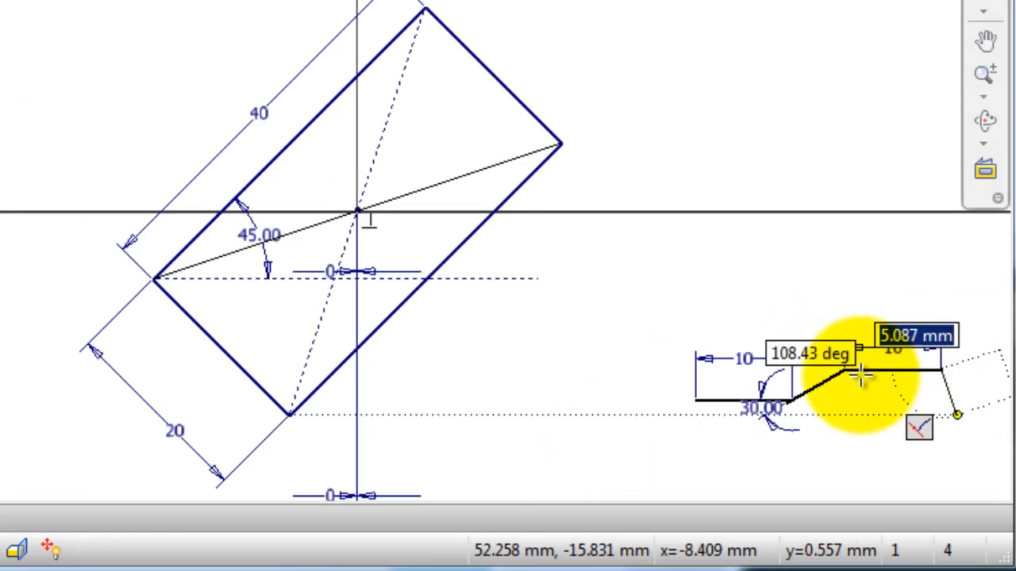
left_click(943, 418)
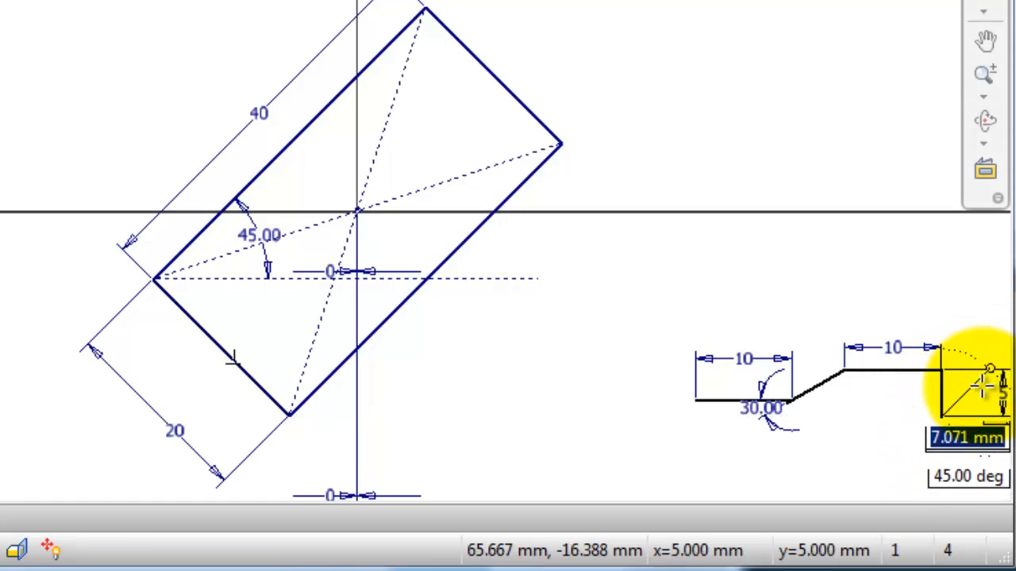
Step: Draw a final slanted line at 30 degrees to the vertical line, rising from its lower end to its top level, and end the chain
key("Tab")
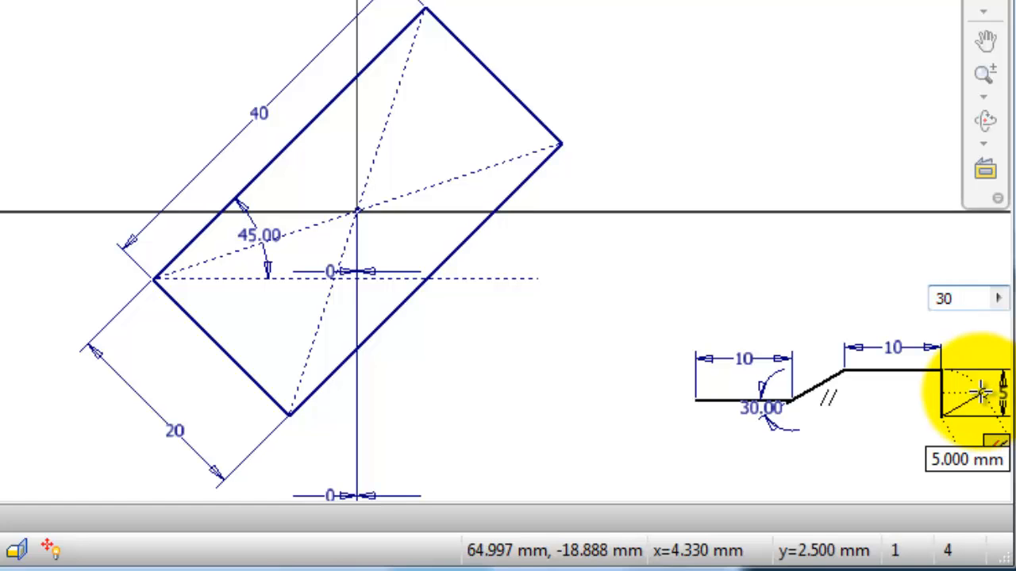
type("30")
key("Return")
scroll(979, 401, "down", 2)
scroll(974, 397, "up", 3)
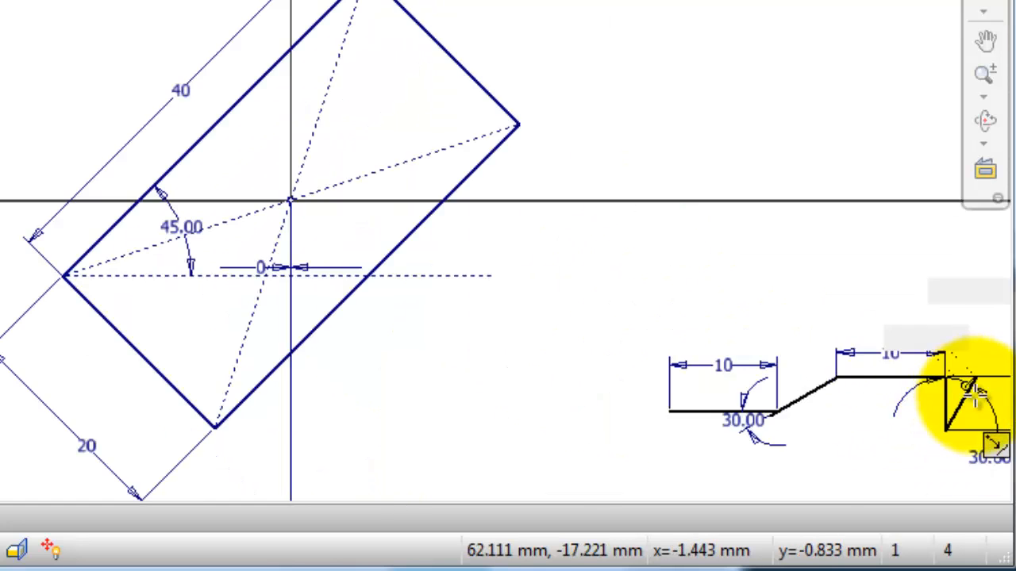
scroll(974, 394, "up", 4)
scroll(984, 392, "down", 2)
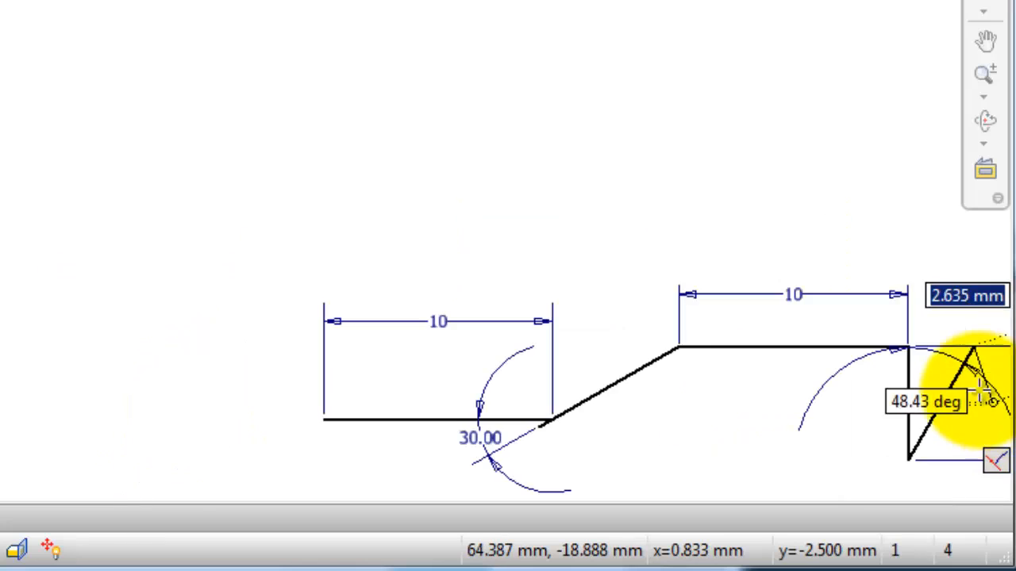
left_click(967, 361)
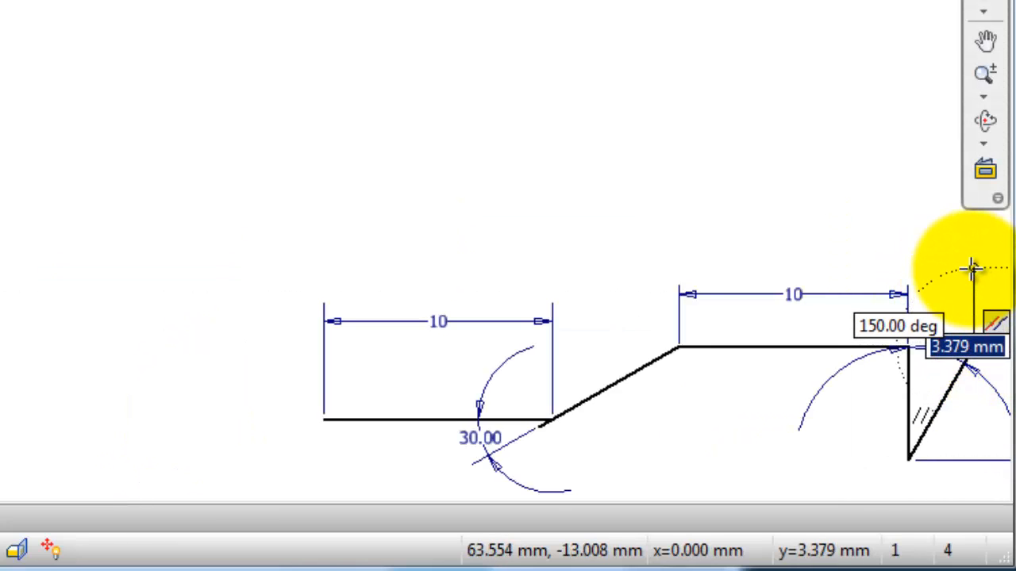
key("Escape")
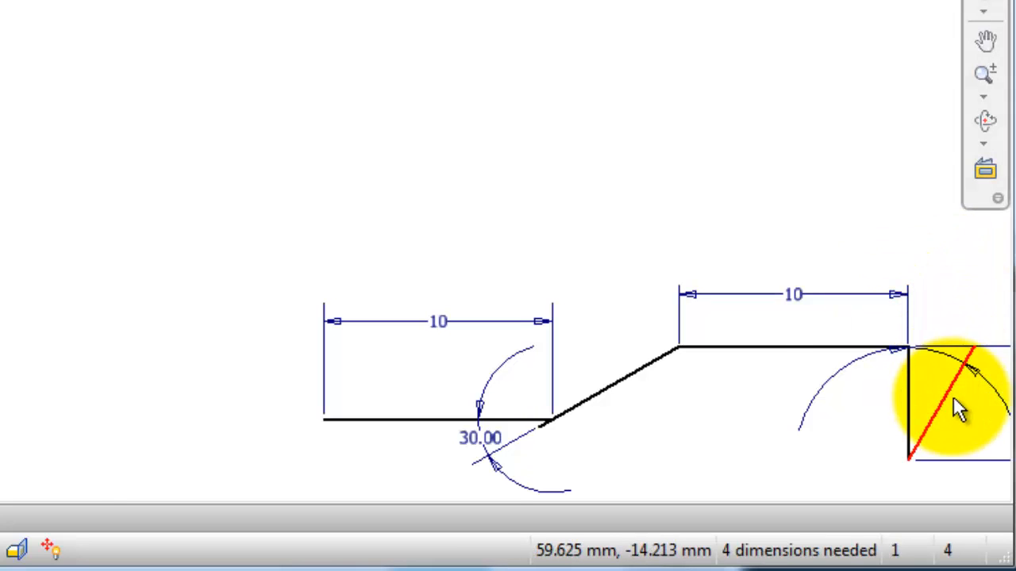
Step: Select the chain's first two lines with an enclosing window, then every line except the first with a crossing window
scroll(953, 417, "down", 2)
scroll(950, 420, "up", 2)
mouse_move(729, 397)
middle_mouse_down()
mouse_move(381, 290)
mouse_move(350, 249)
mouse_move(358, 246)
middle_mouse_up()
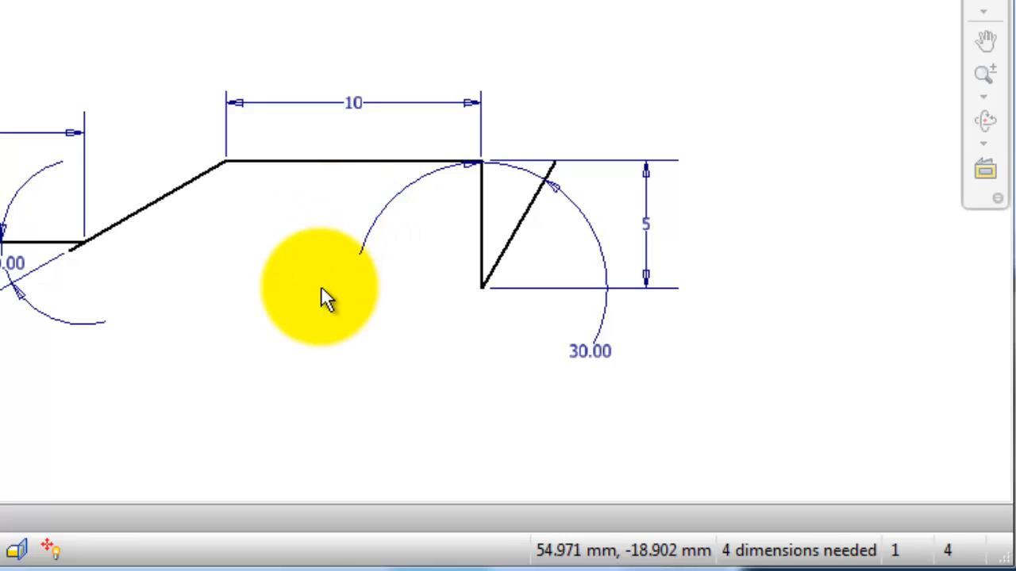
scroll(282, 226, "up", 3)
scroll(435, 184, "down", 2)
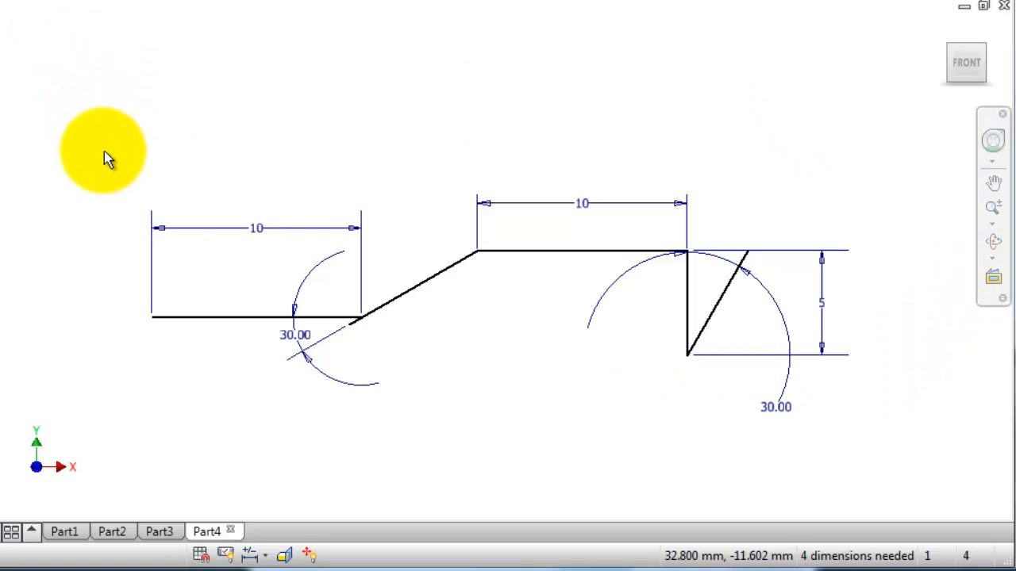
mouse_move(102, 110)
left_mouse_down()
mouse_move(338, 252)
mouse_move(385, 299)
mouse_move(521, 370)
left_mouse_up()
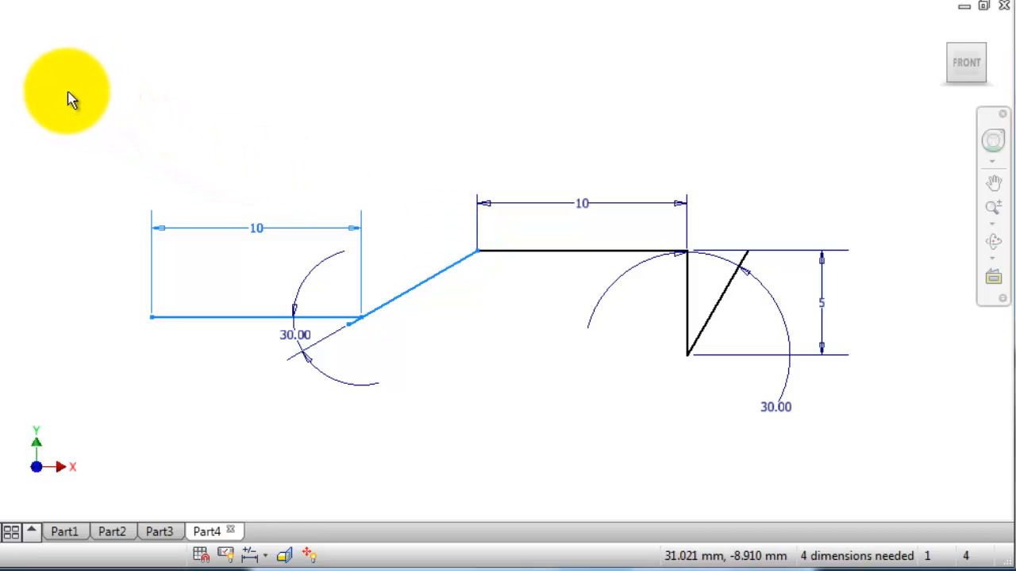
mouse_move(69, 93)
left_mouse_down()
mouse_move(396, 322)
mouse_move(570, 378)
mouse_move(561, 371)
left_mouse_up()
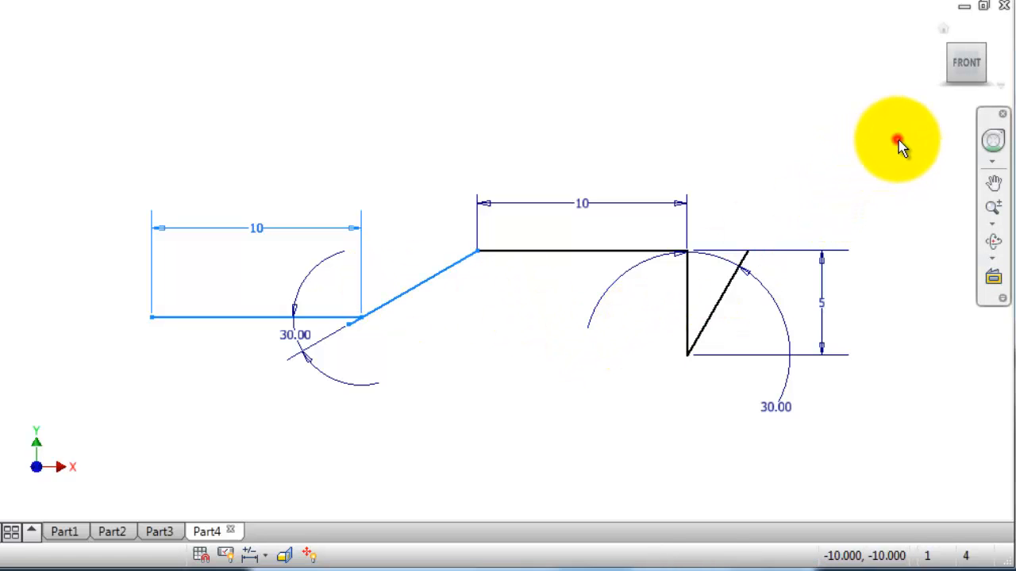
mouse_move(897, 138)
left_mouse_down()
mouse_move(855, 197)
mouse_move(691, 283)
mouse_move(522, 341)
mouse_move(438, 354)
mouse_move(440, 401)
left_mouse_up()
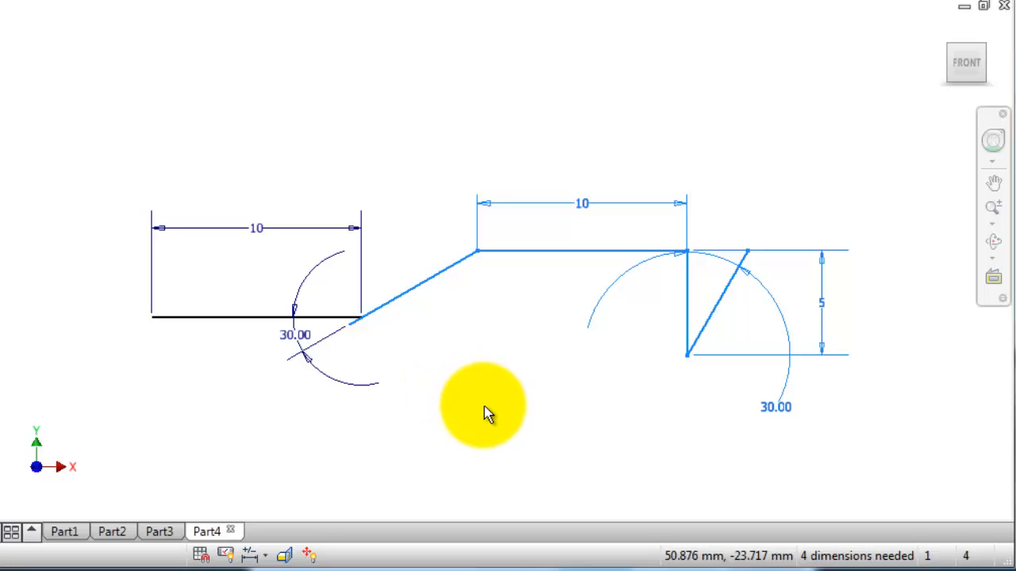
Step: Select the whole separate line chain with its dimensions using a crossing window and delete it
left_click(768, 149)
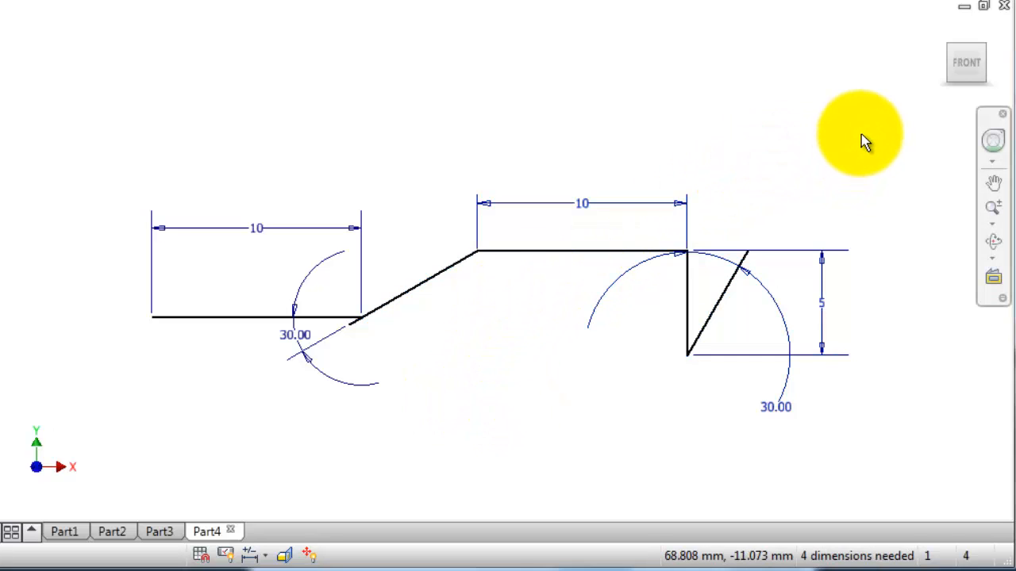
mouse_move(865, 128)
left_mouse_down()
mouse_move(857, 166)
mouse_move(11, 386)
mouse_move(60, 438)
left_mouse_up()
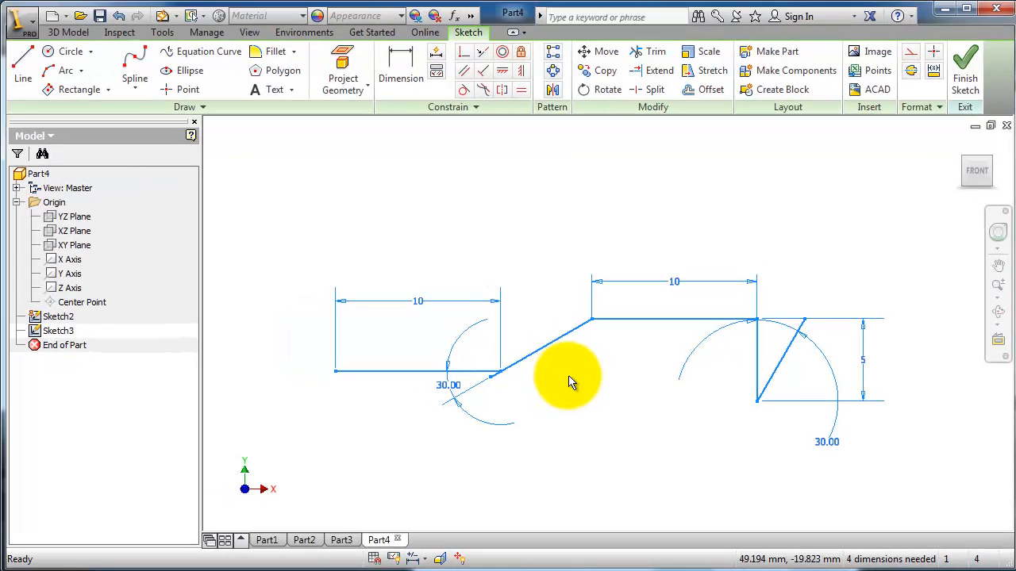
key("Delete")
Step: Select the rectangle's two left sides with an enclosing window, then its two right sides with a crossing window
scroll(390, 390, "up", 8)
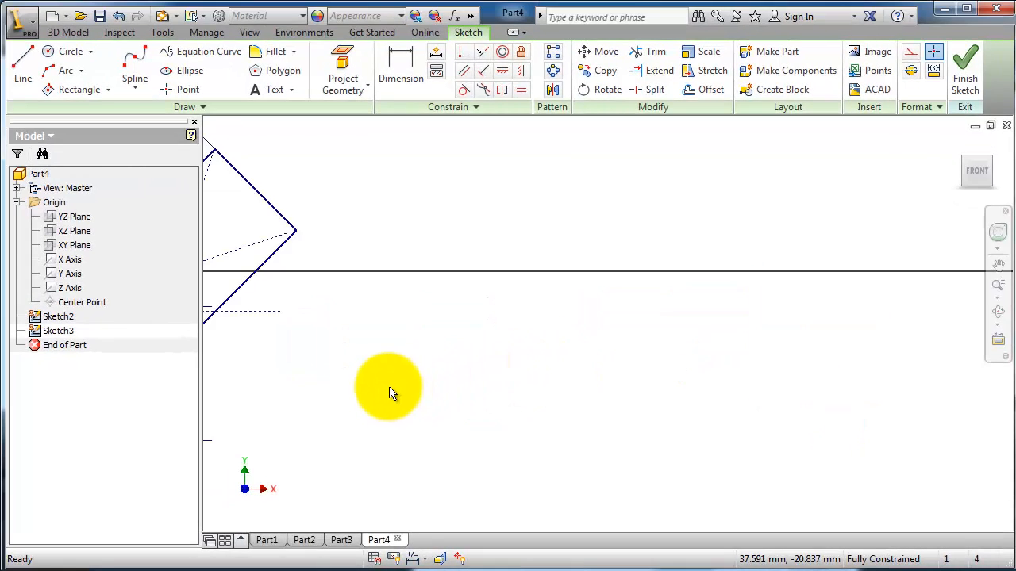
scroll(318, 355, "down", 5)
scroll(285, 328, "up", 5)
scroll(285, 329, "down", 5)
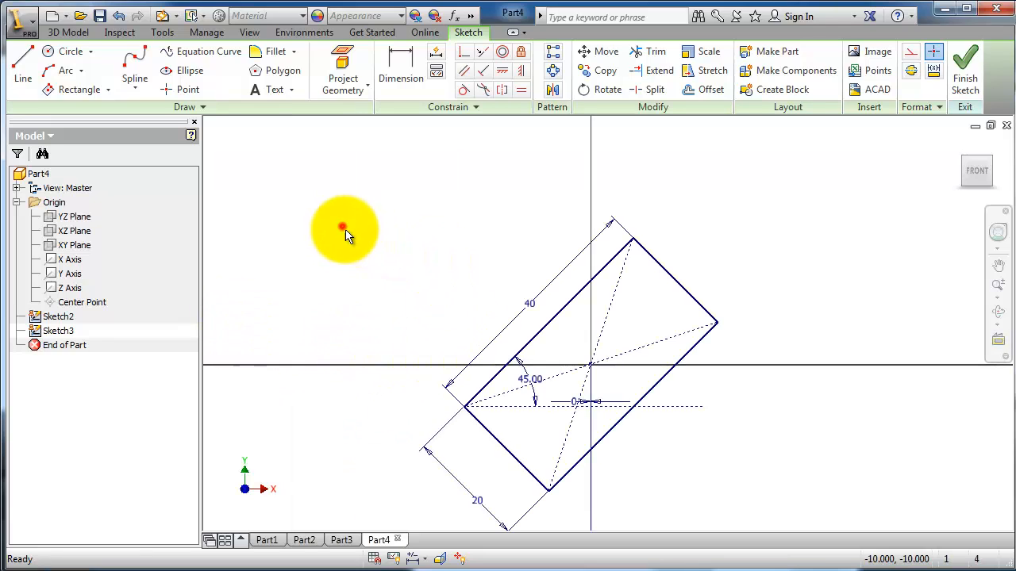
left_click_drag(342, 228, 563, 514)
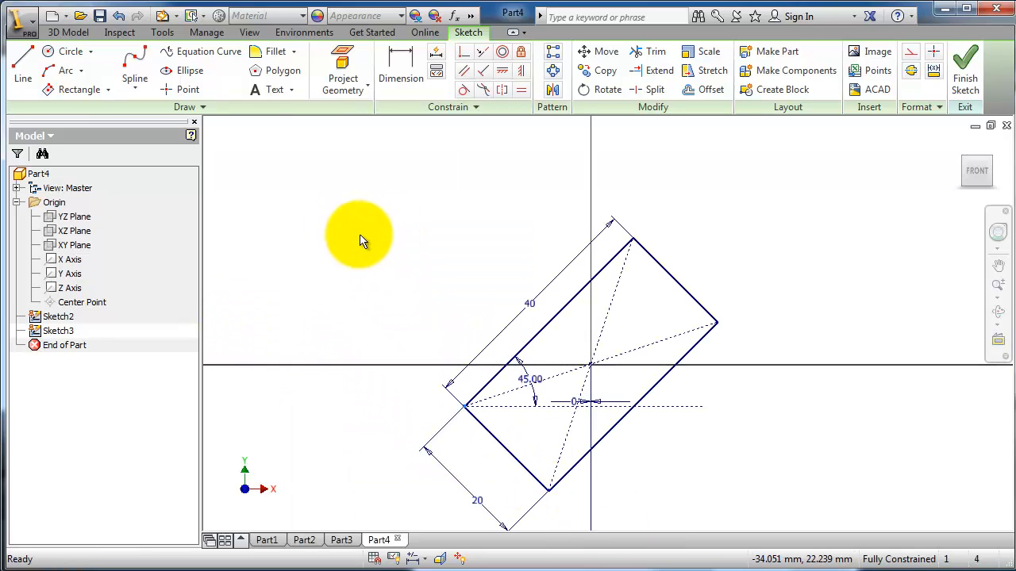
mouse_move(296, 177)
left_mouse_down()
mouse_move(476, 411)
mouse_move(585, 493)
mouse_move(598, 515)
mouse_move(639, 516)
mouse_move(635, 534)
left_mouse_up()
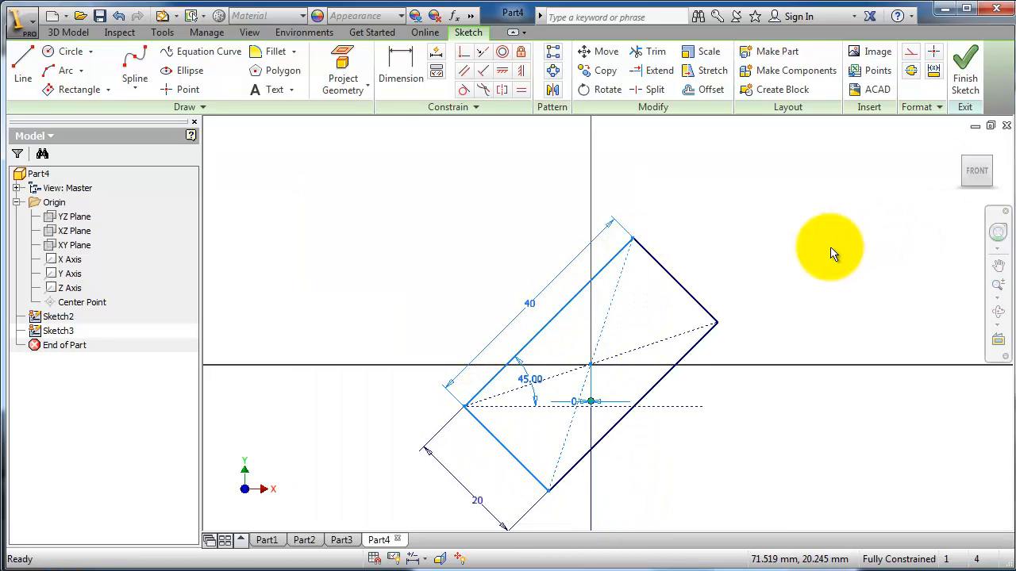
left_click(892, 230)
mouse_move(904, 224)
left_mouse_down()
mouse_move(868, 236)
mouse_move(759, 319)
mouse_move(718, 326)
mouse_move(685, 393)
left_mouse_up()
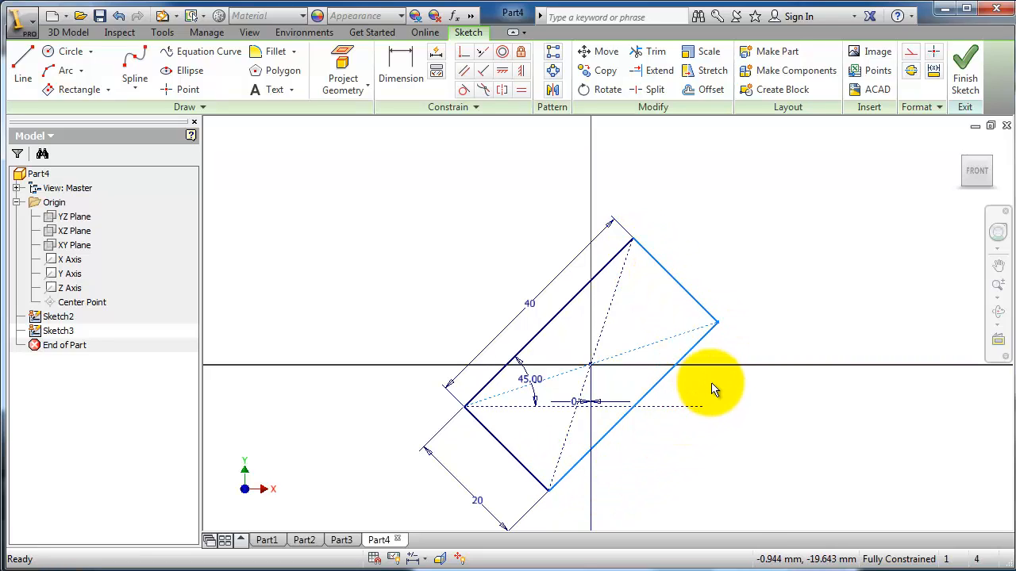
scroll(644, 464, "down", 2)
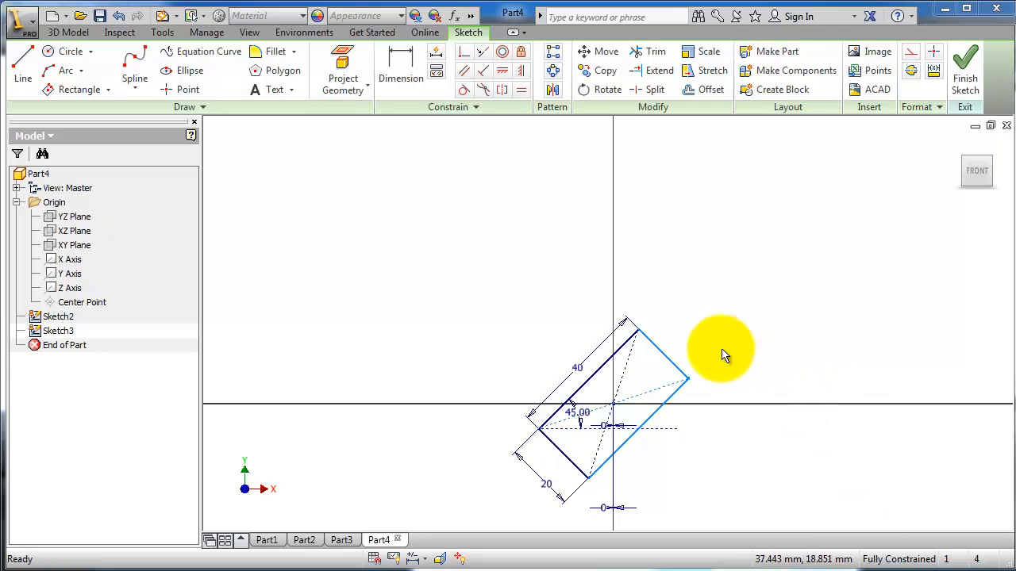
Step: Finish the sketch and delete Sketch2 from the part
left_click(965, 84)
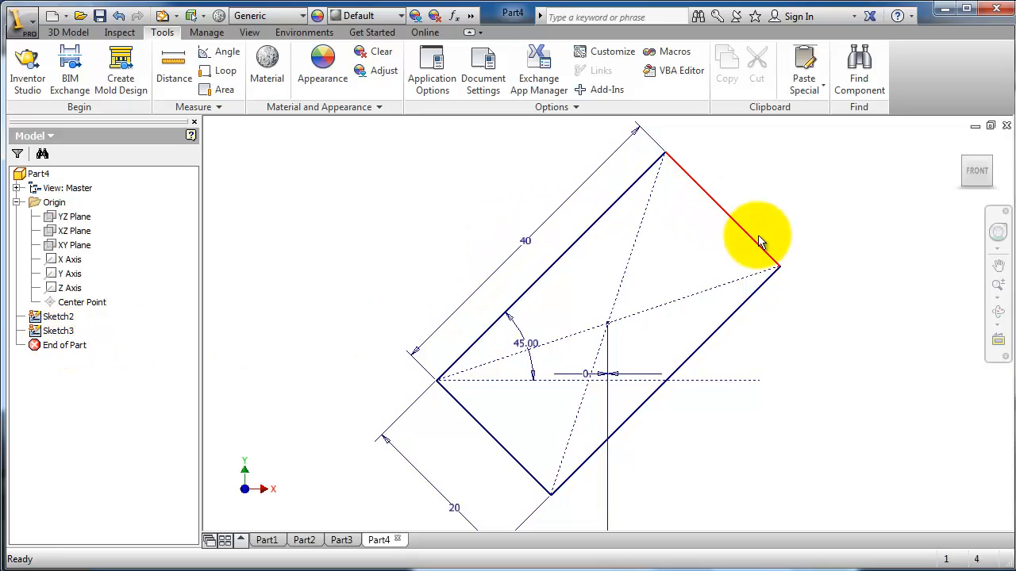
scroll(601, 476, "down", 2)
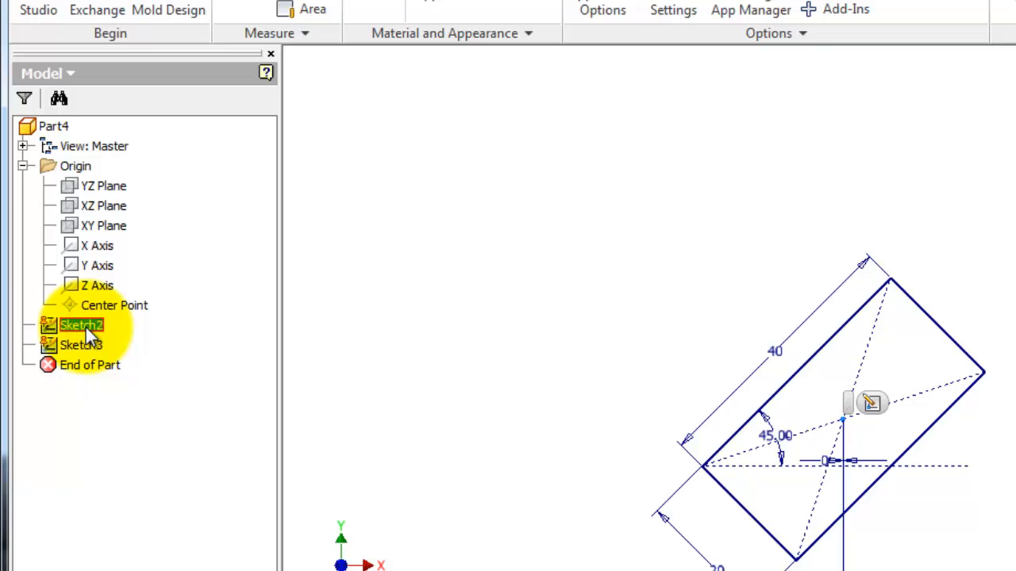
right_click(89, 335)
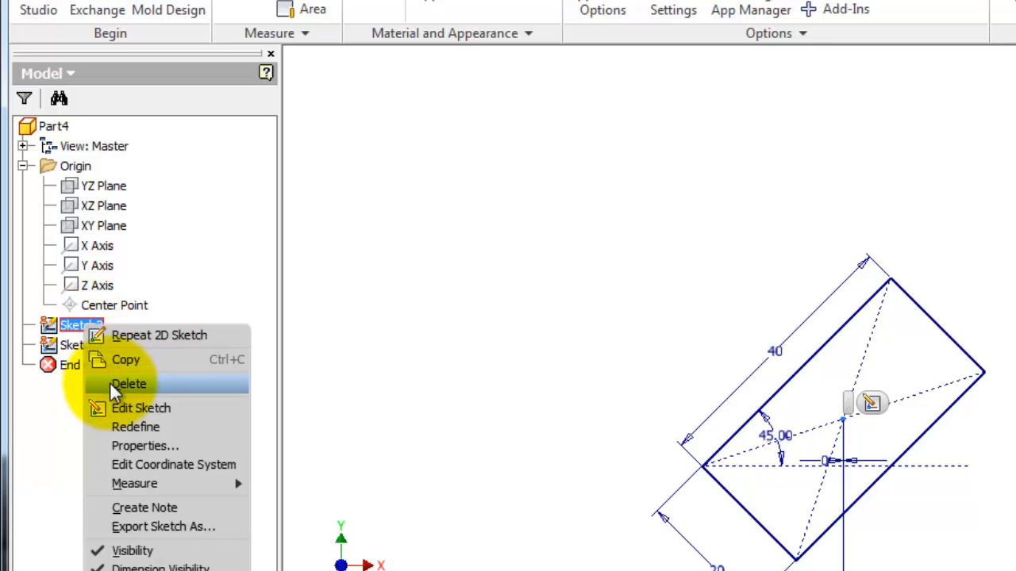
left_click(347, 296)
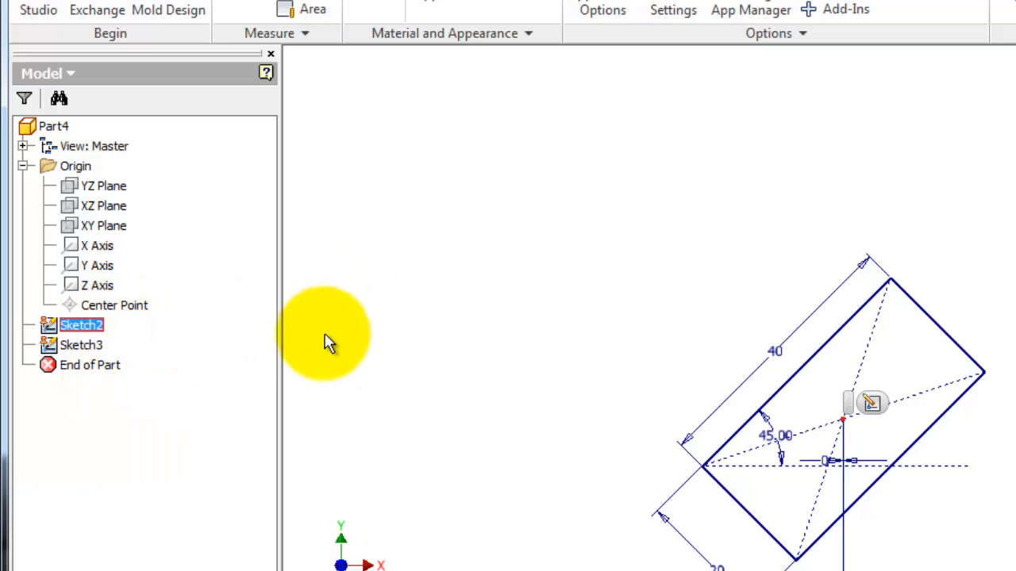
key("Delete")
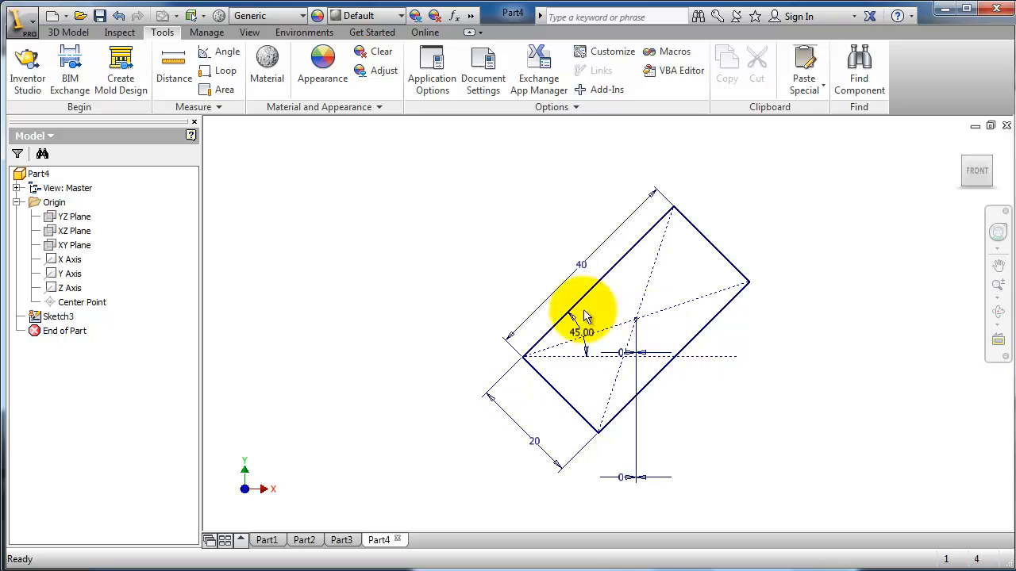
Step: Reopen Sketch3 for editing and set the rectangle's long-side dimension to 50 mm
left_click(59, 317)
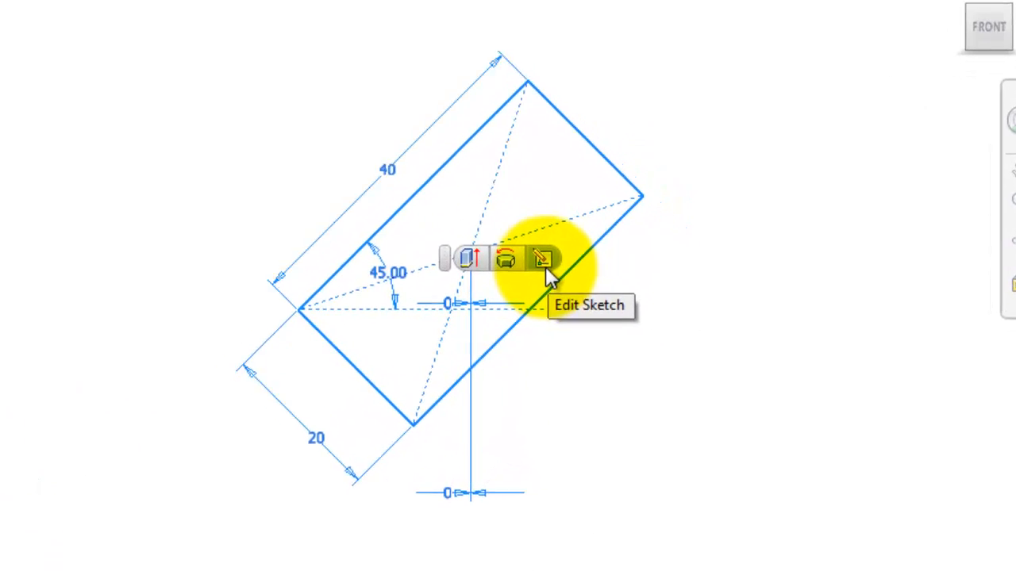
left_click(530, 262)
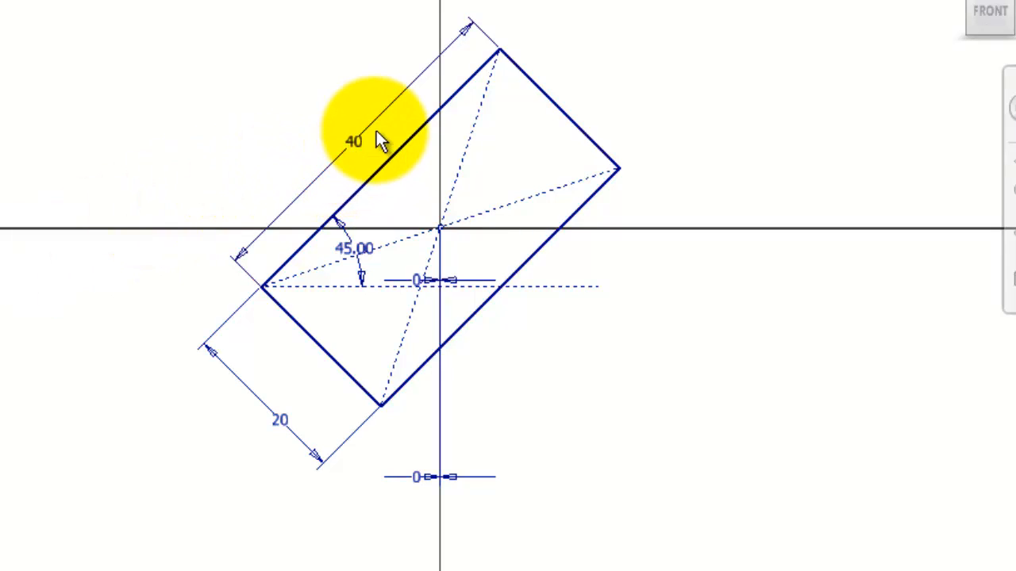
double_click(354, 143)
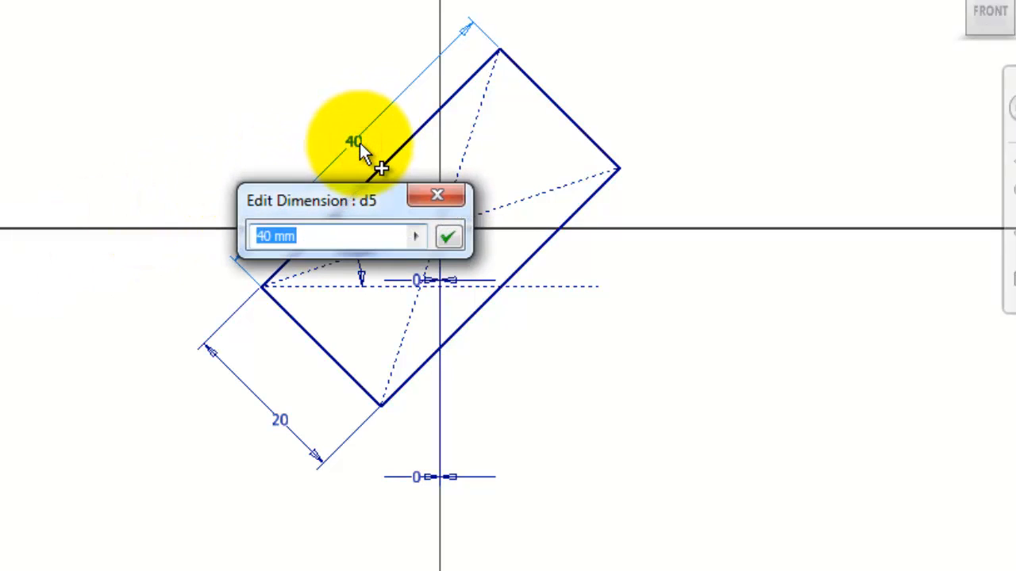
type("50")
key("Return")
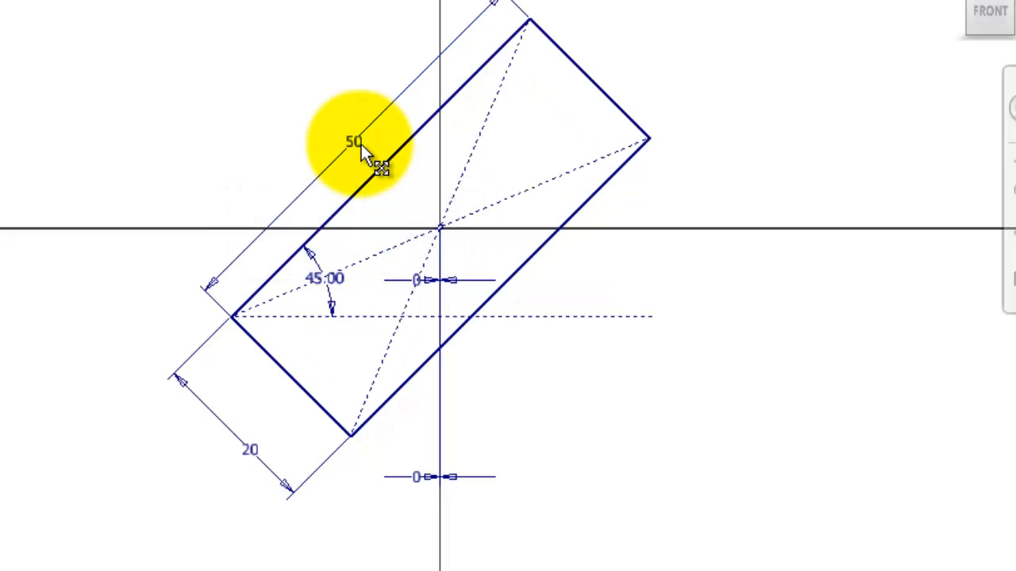
Step: Set the rectangle's short-side dimension to 25 mm and finish the sketch
double_click(250, 450)
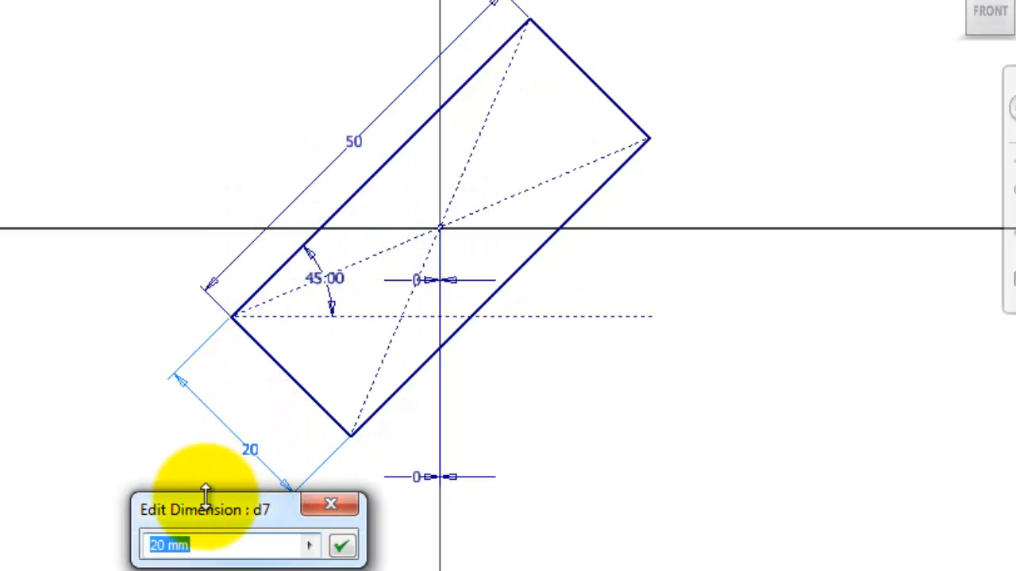
type("25")
key("Return")
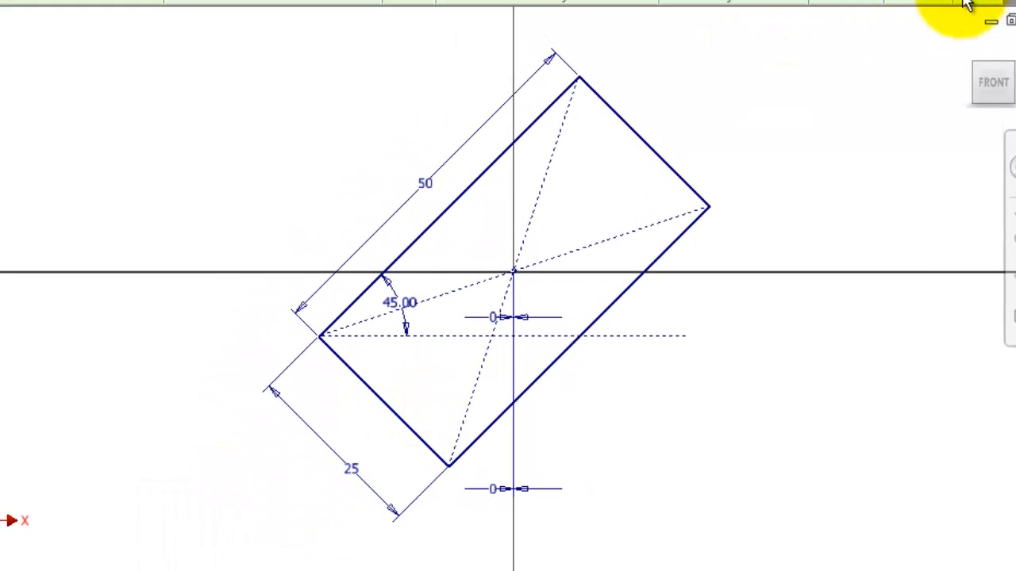
right_click(818, 123)
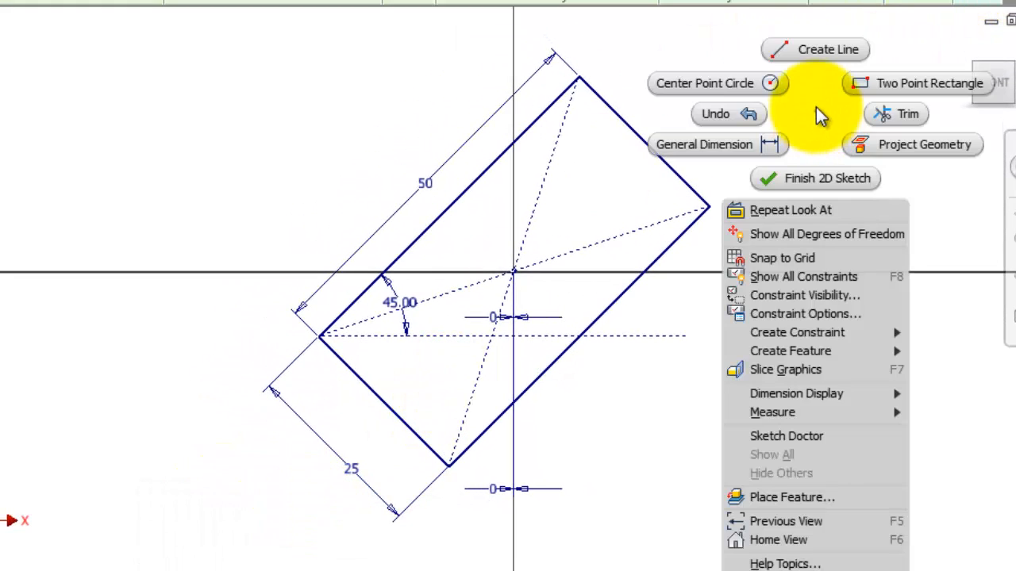
left_click(827, 180)
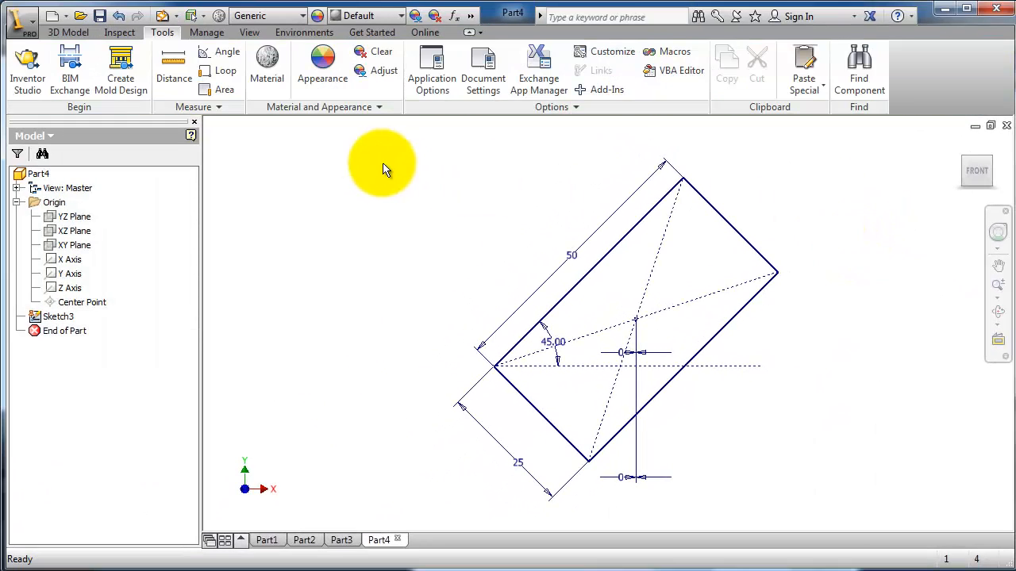
Step: Reopen Sketch3 for editing and exit it again without making changes
left_click(63, 316)
left_click(684, 319)
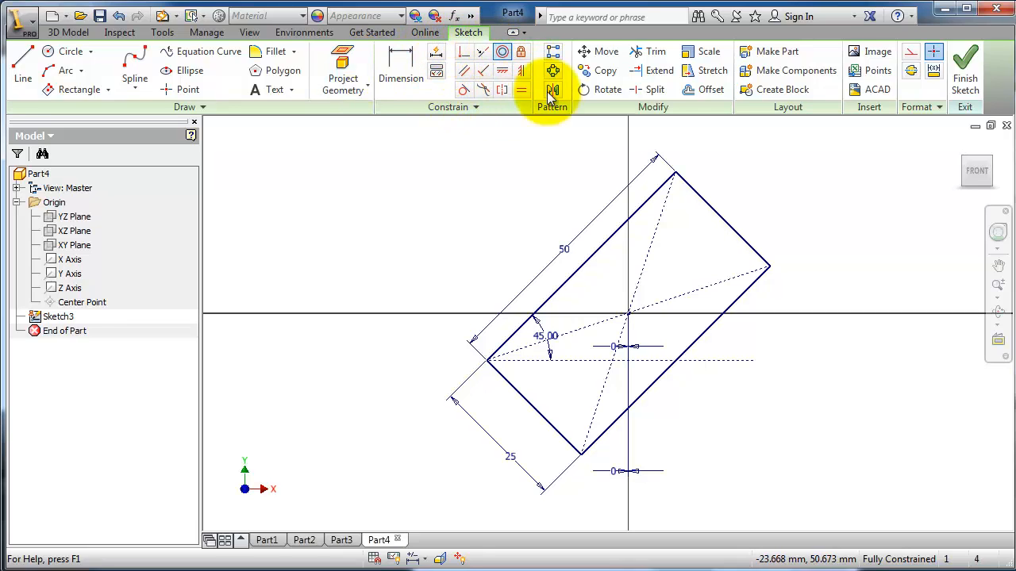
left_click(966, 76)
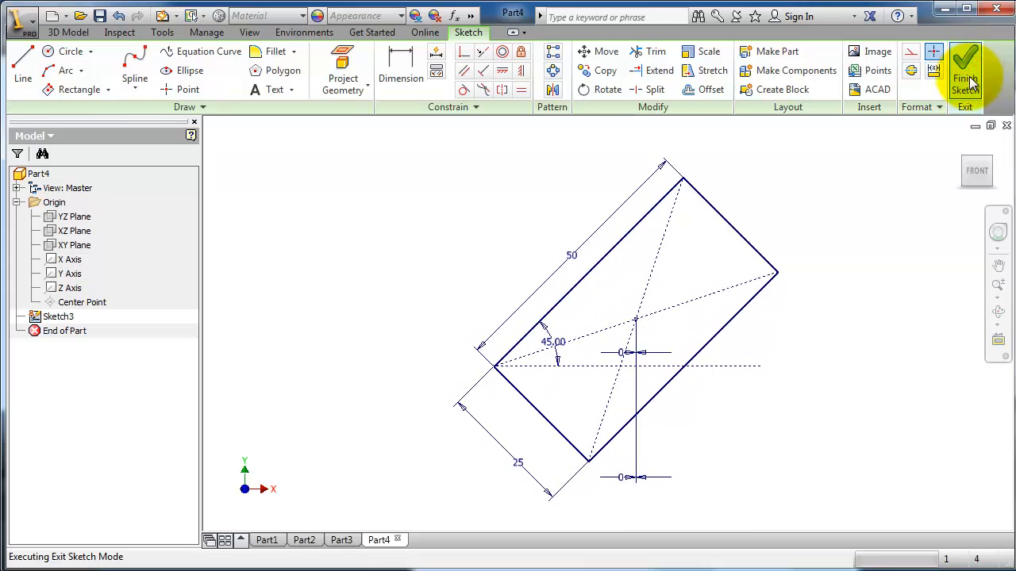